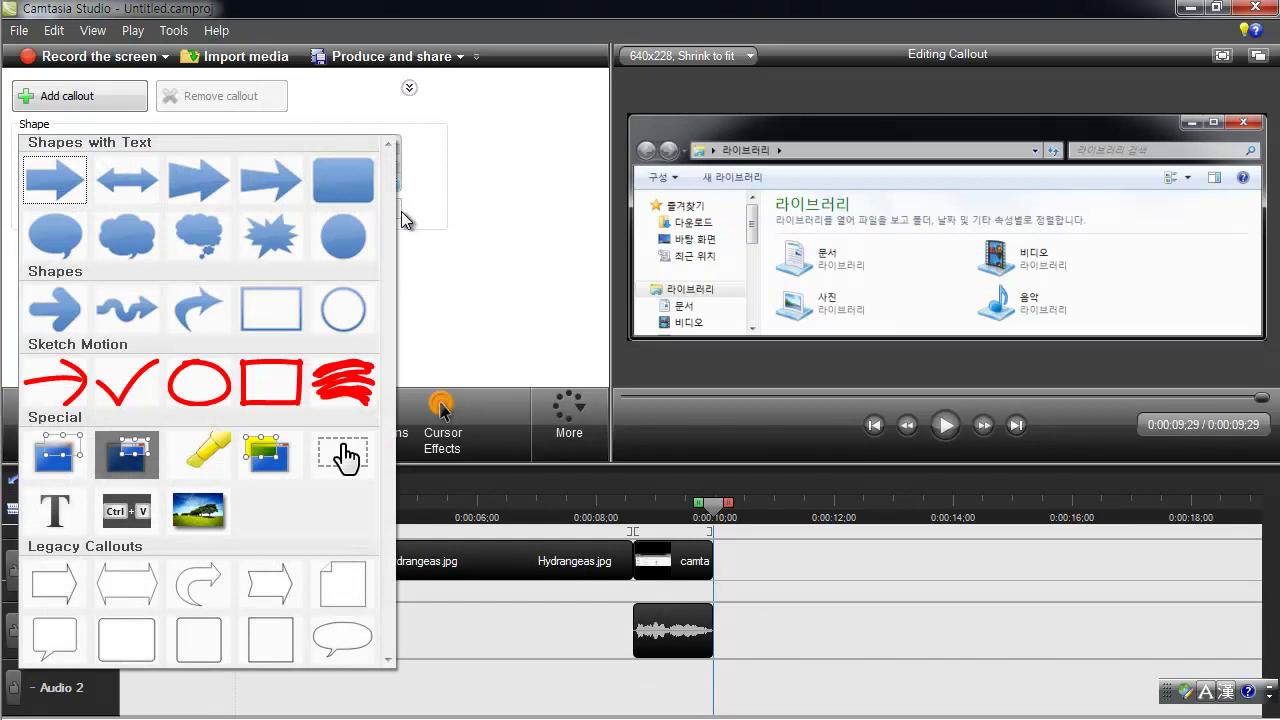
click(199, 400)
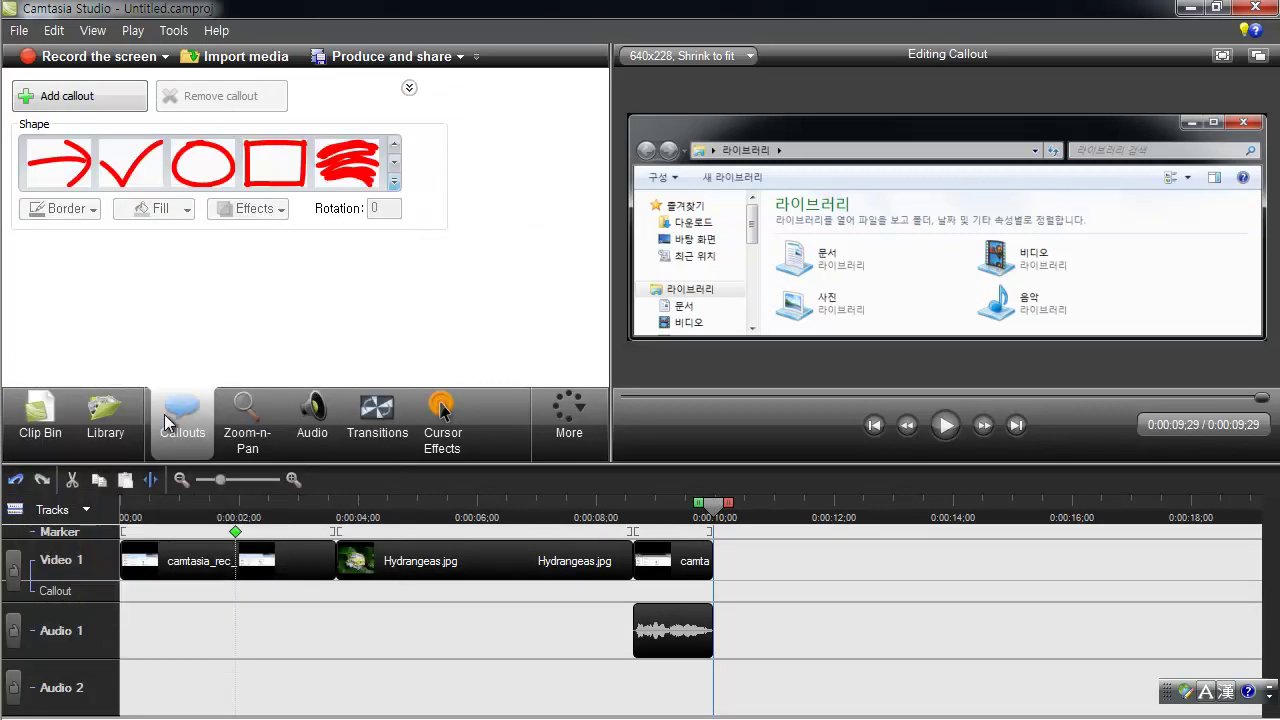
click(393, 183)
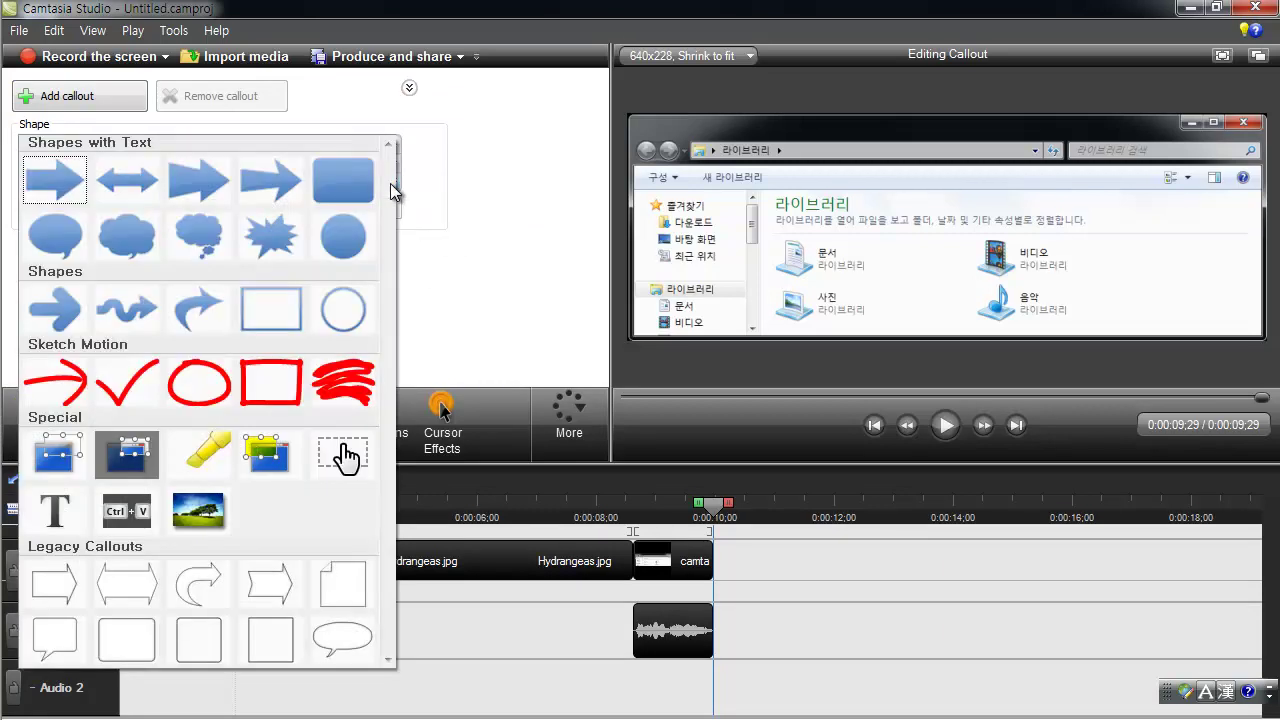
click(443, 185)
click(396, 182)
click(412, 191)
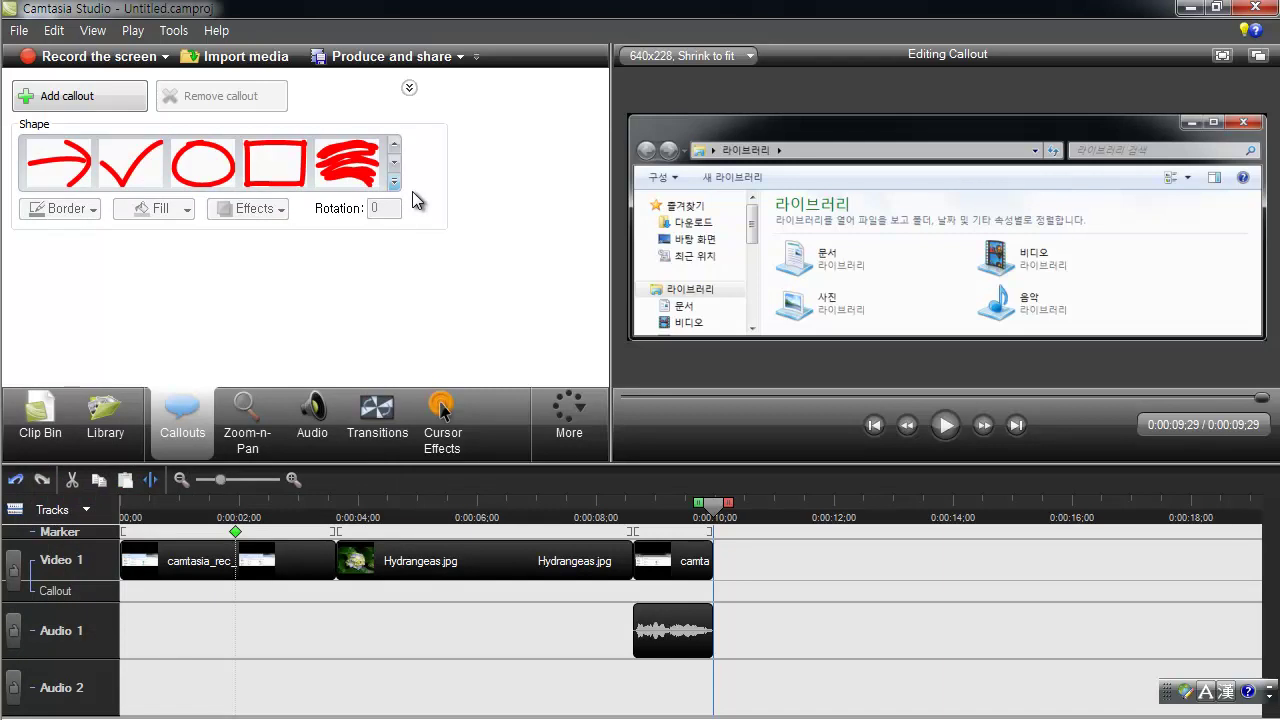
Add a filled block arrow callout with text, move it over the 문서 and 사진 folders and make it wider and shorter
click(394, 185)
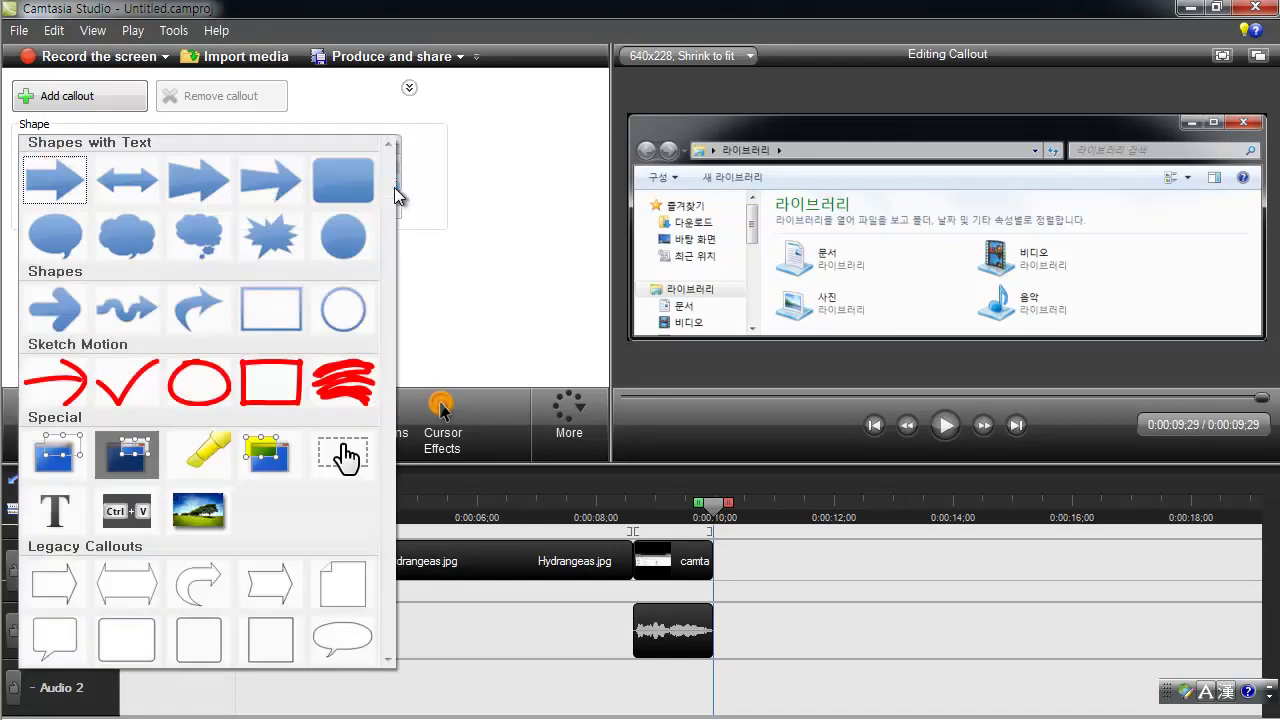
click(67, 192)
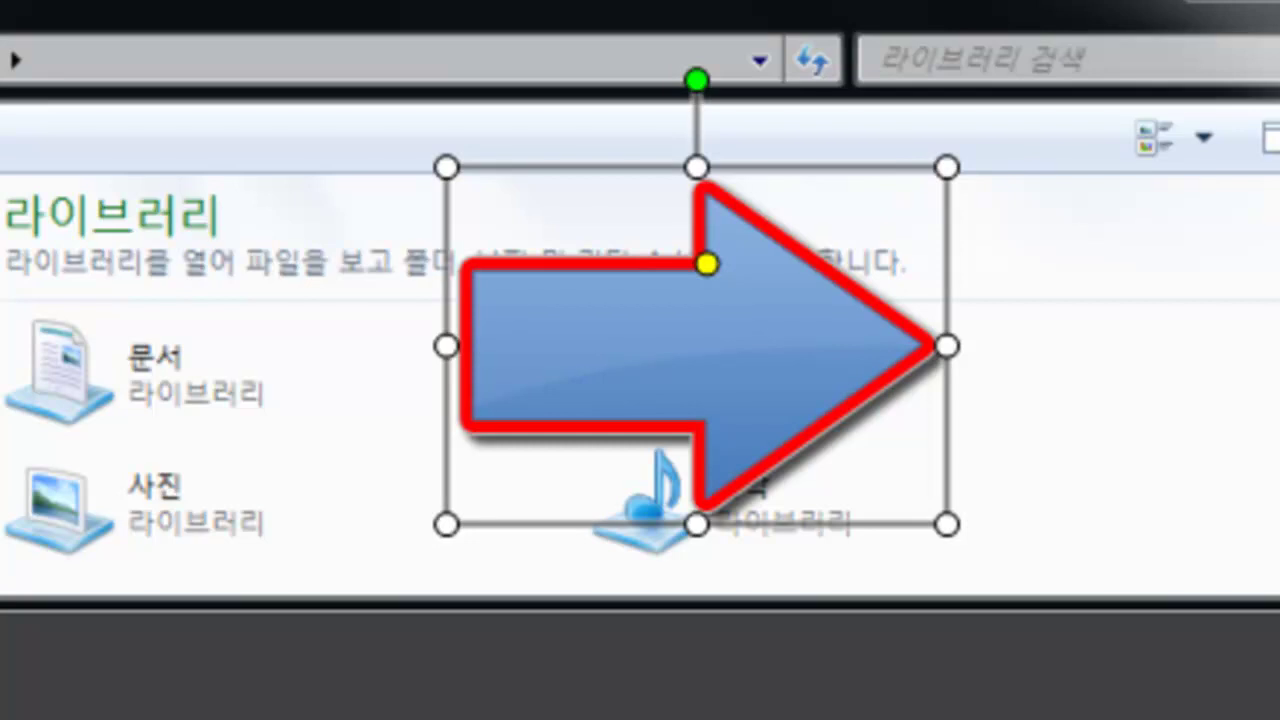
drag(686, 443, 322, 397)
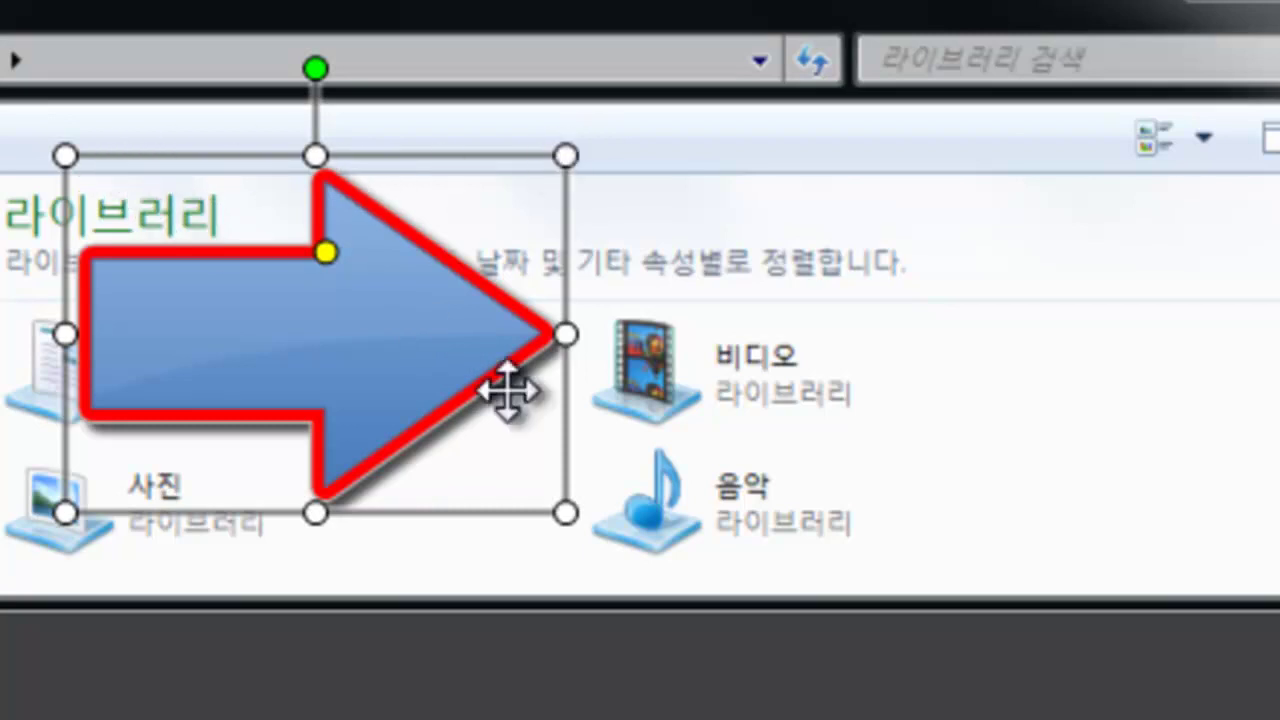
drag(566, 512, 603, 478)
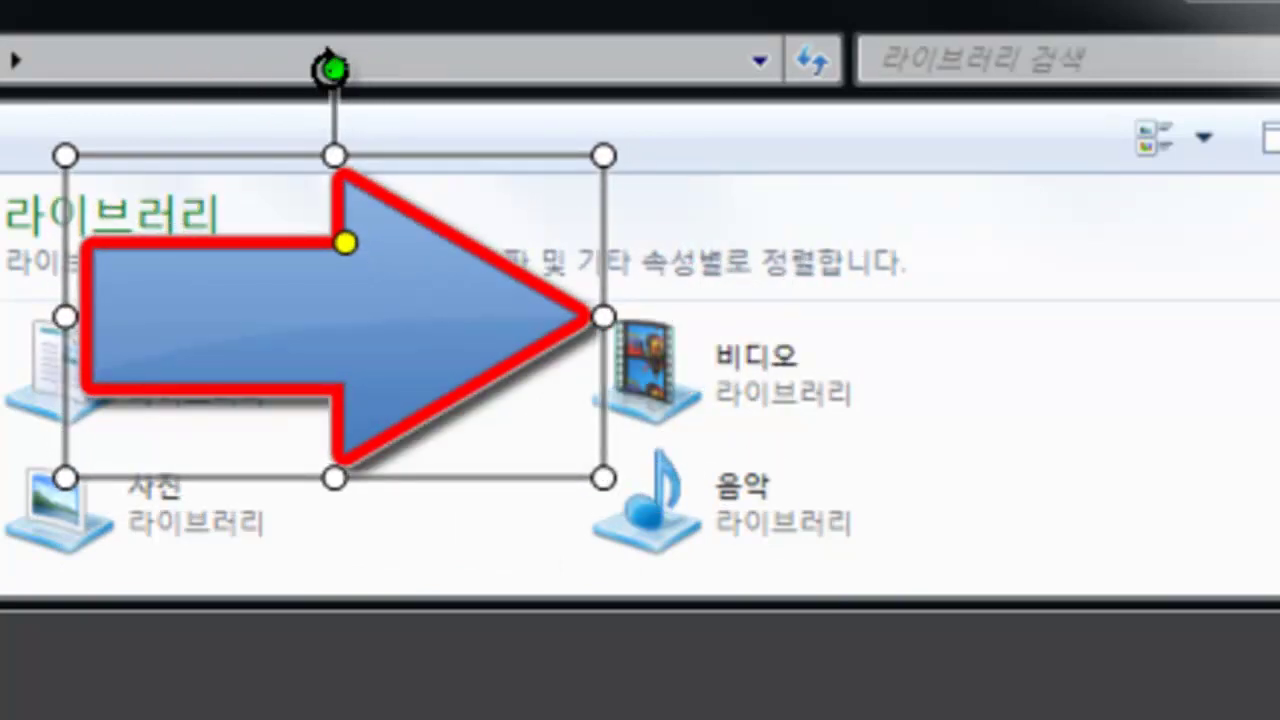
Rotate the arrow callout clockwise and back to a rotation of 0, and reposition it between the library folders
drag(331, 70, 490, 124)
drag(390, 278, 474, 380)
drag(489, 124, 320, 120)
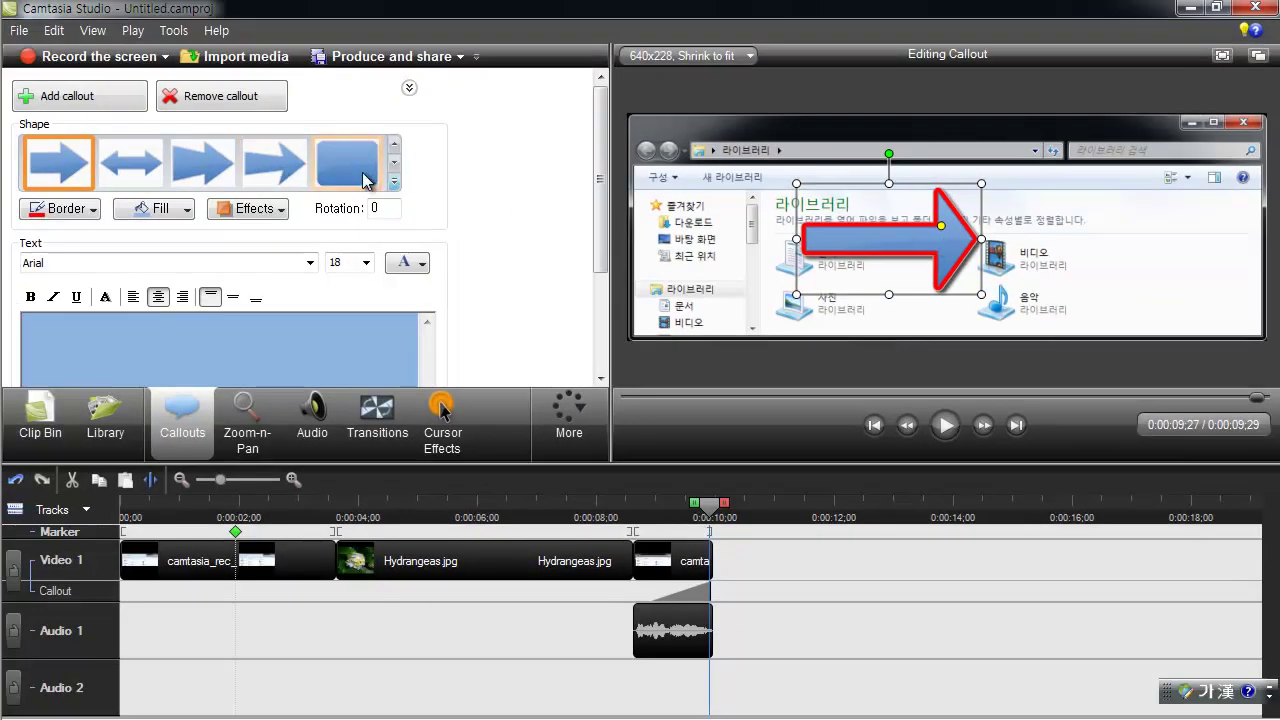
Try the tapered arrow with swept-back head on the callout and change the shape to the filled starburst
click(272, 176)
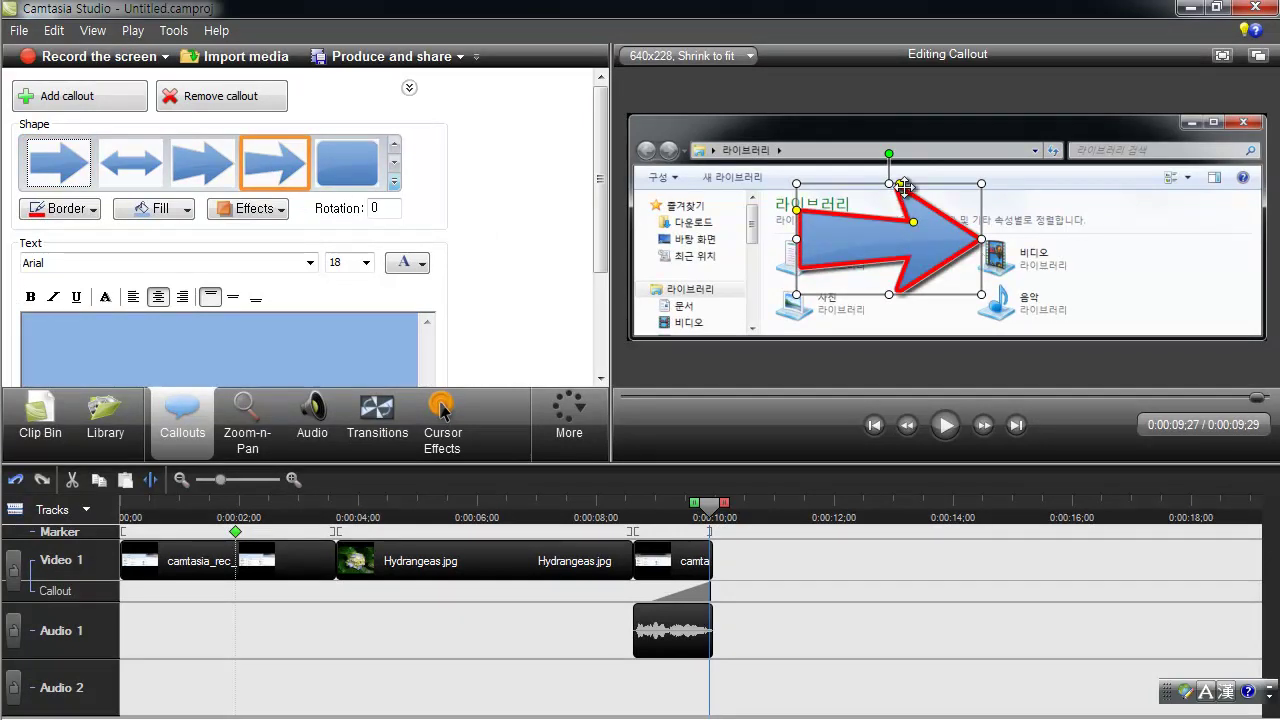
click(395, 182)
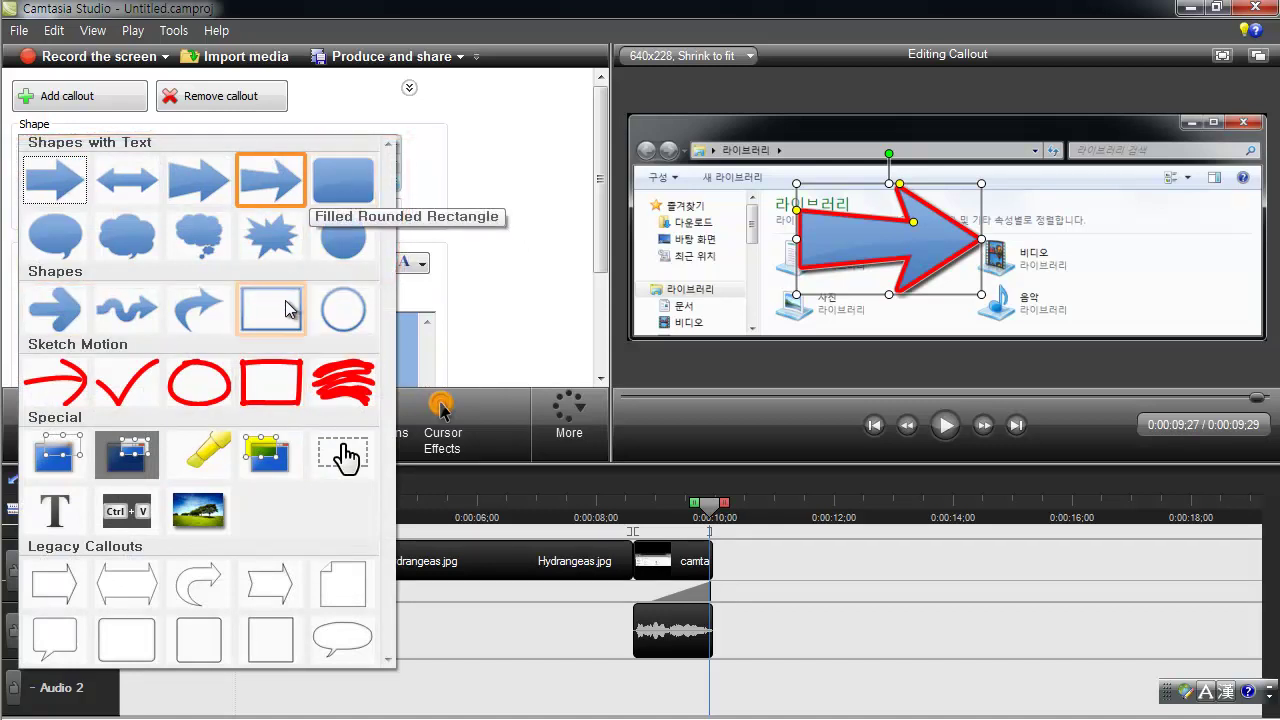
click(270, 237)
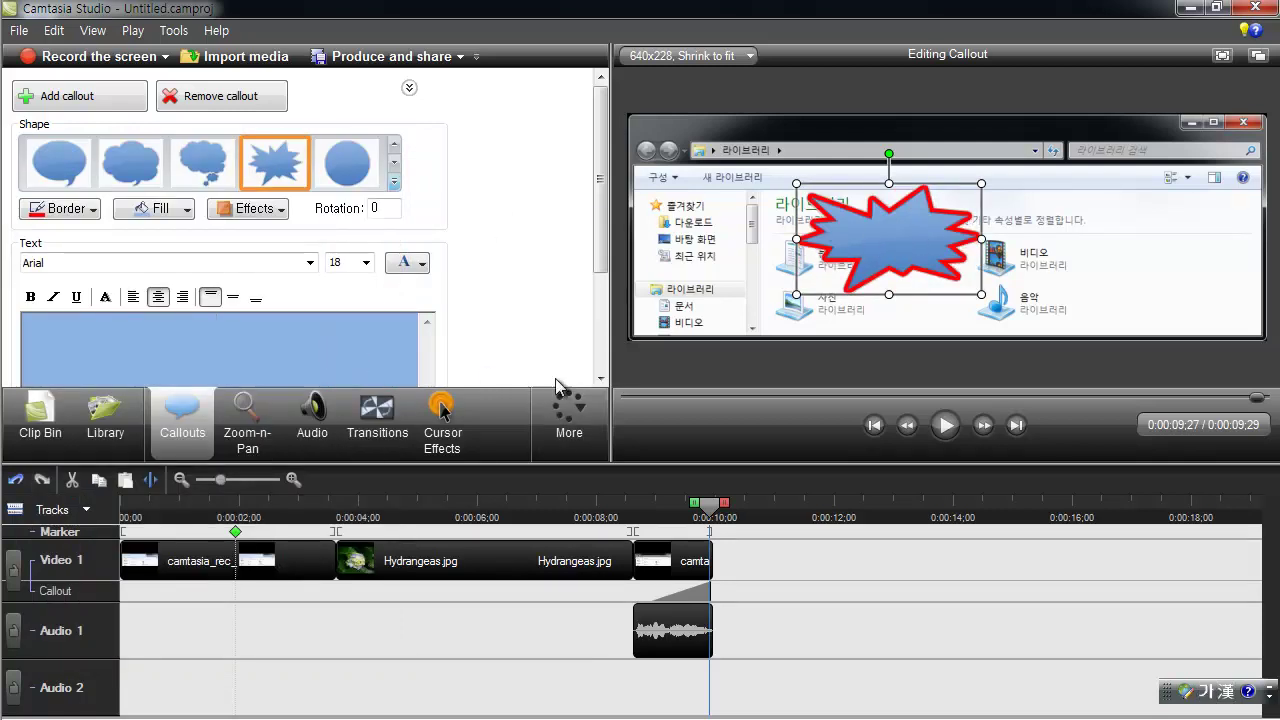
Enlarge the callout editing area and enter 윈도우탐색기 as the starburst callout's text
drag(619, 461, 613, 590)
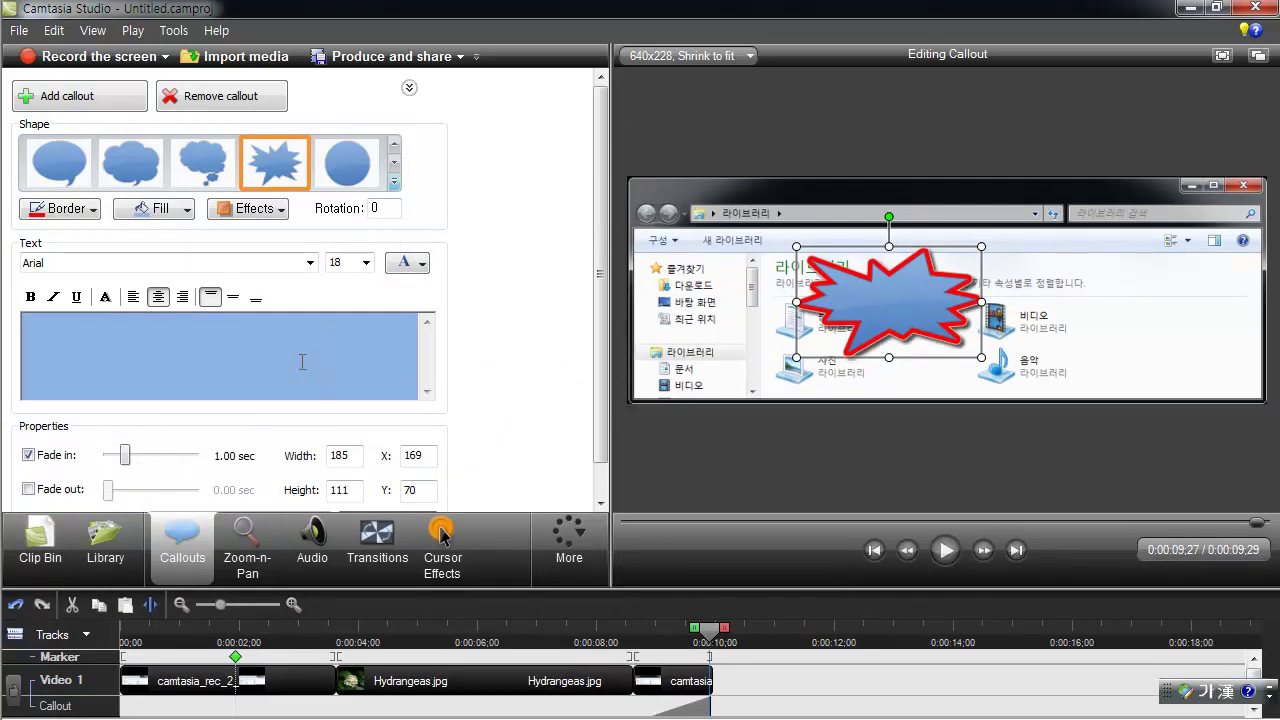
text(ㅇ)
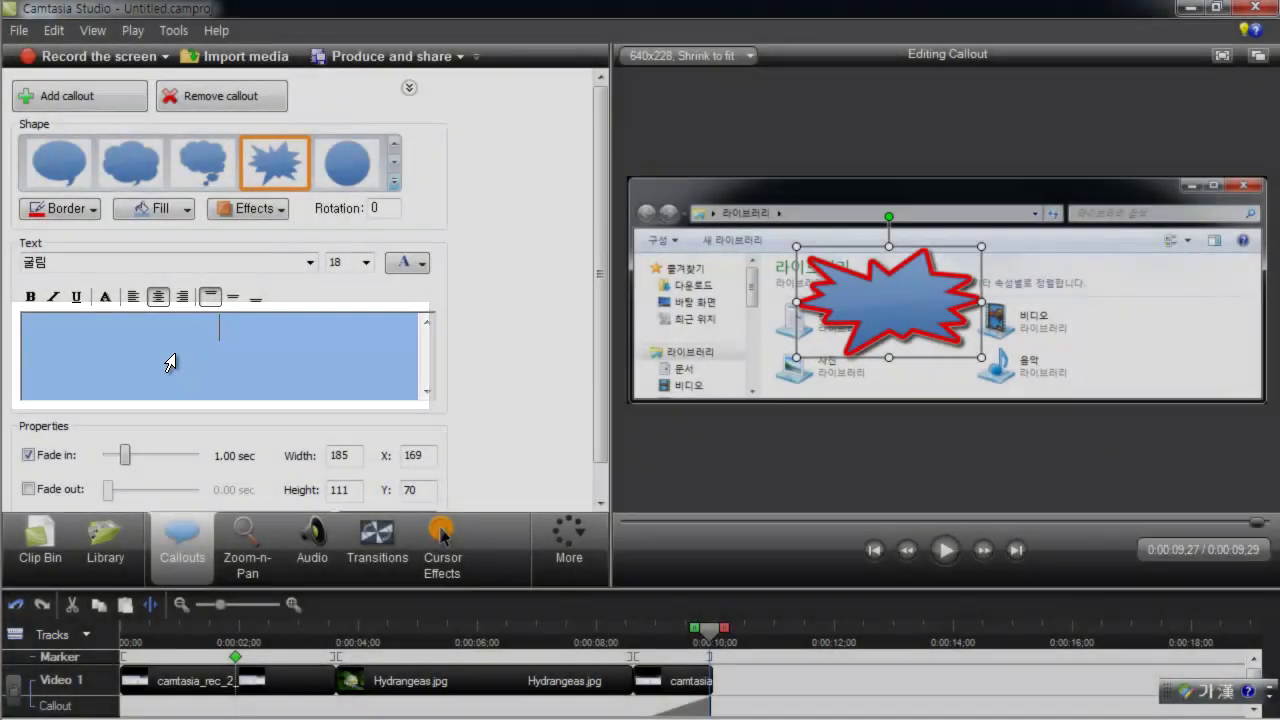
text(도우탐색기)
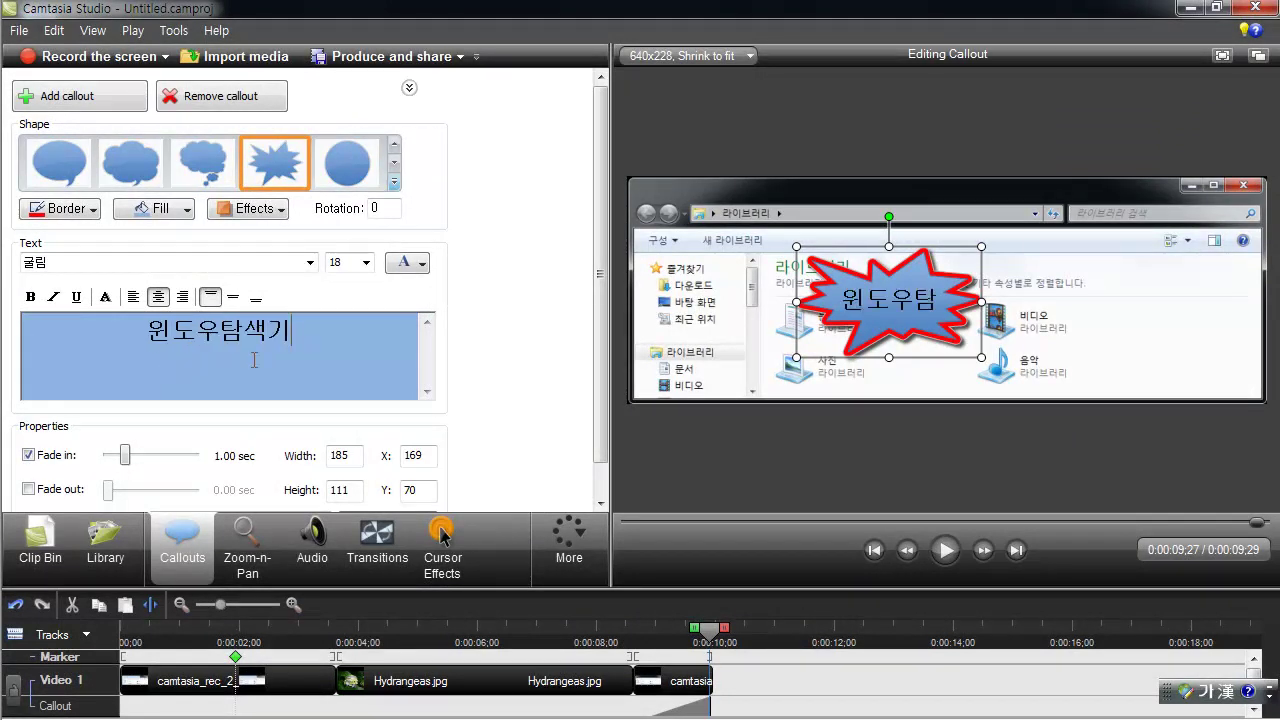
click(936, 342)
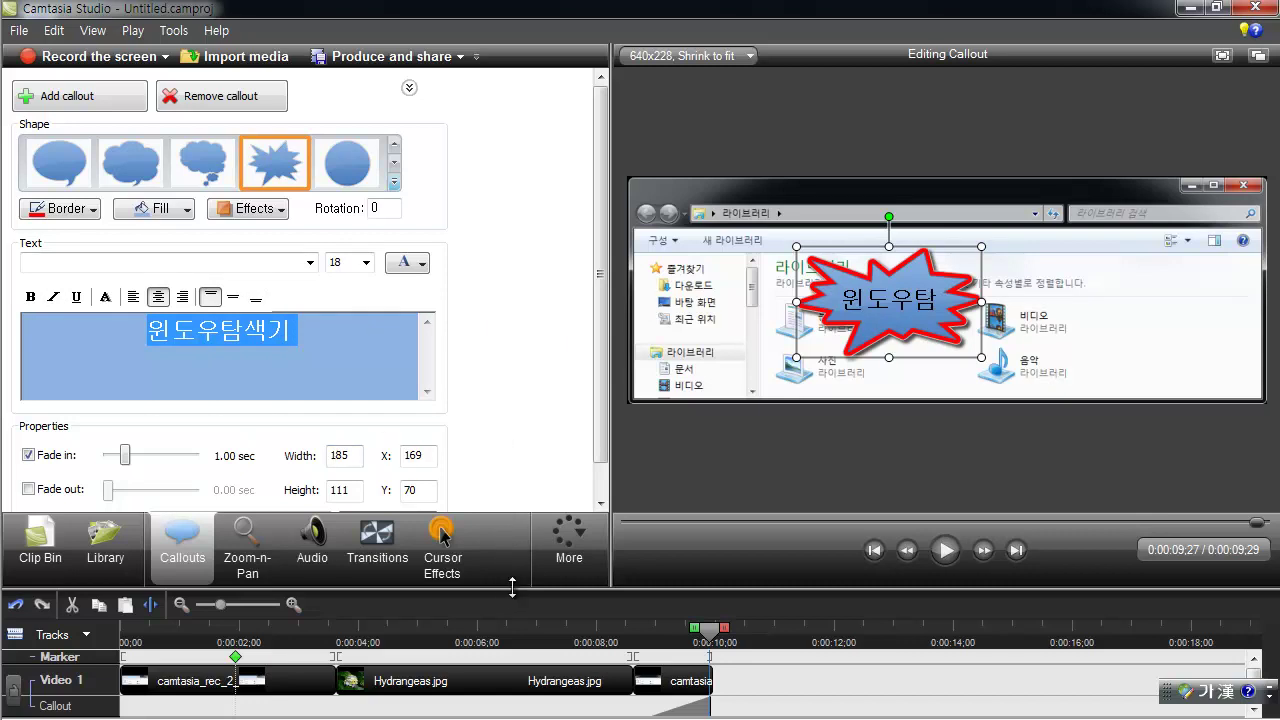
scroll(600, 487, down, 1)
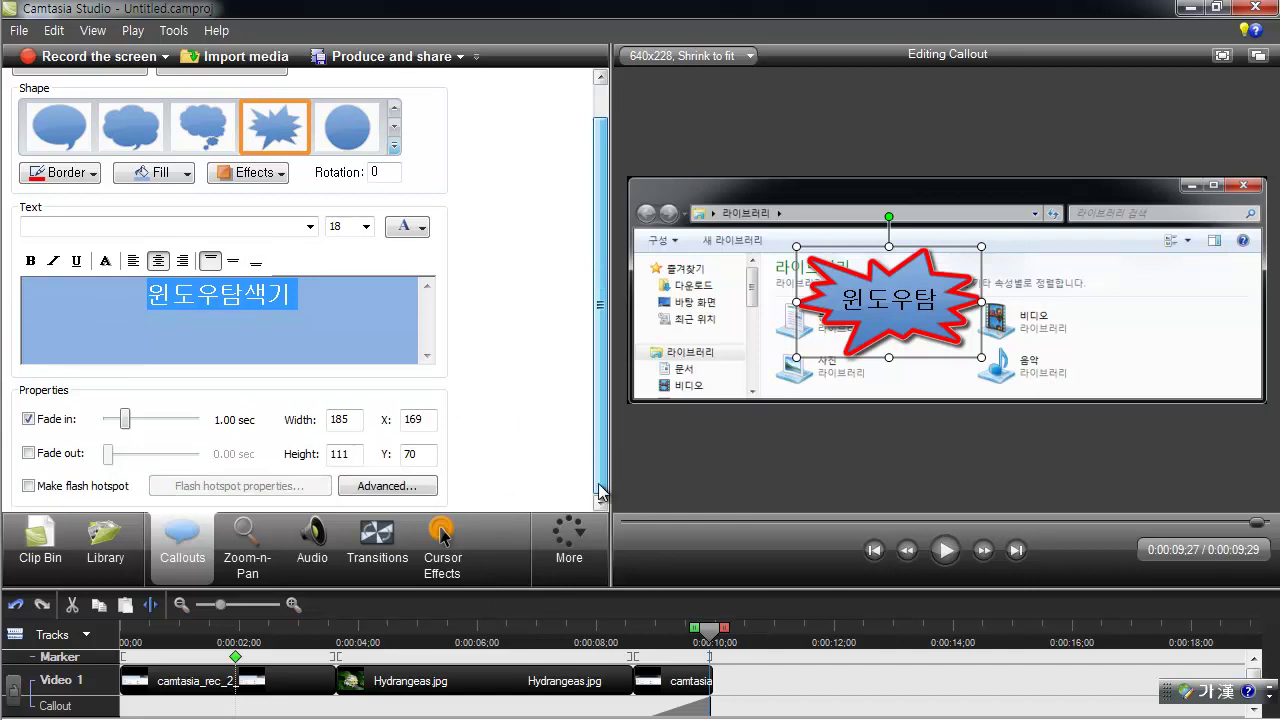
scroll(600, 492, up, 1)
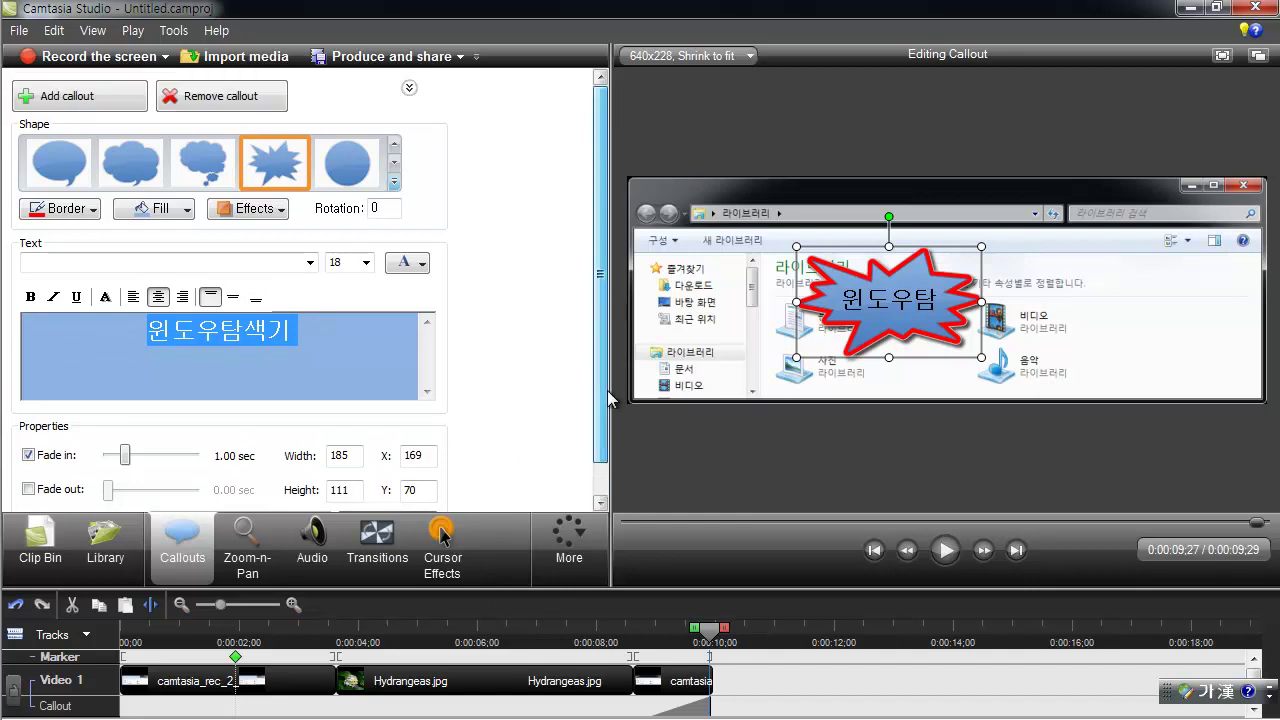
Change the callout to the Sketch Motion arrow, rotated to 334 and placed at X 168, Y 66
click(396, 186)
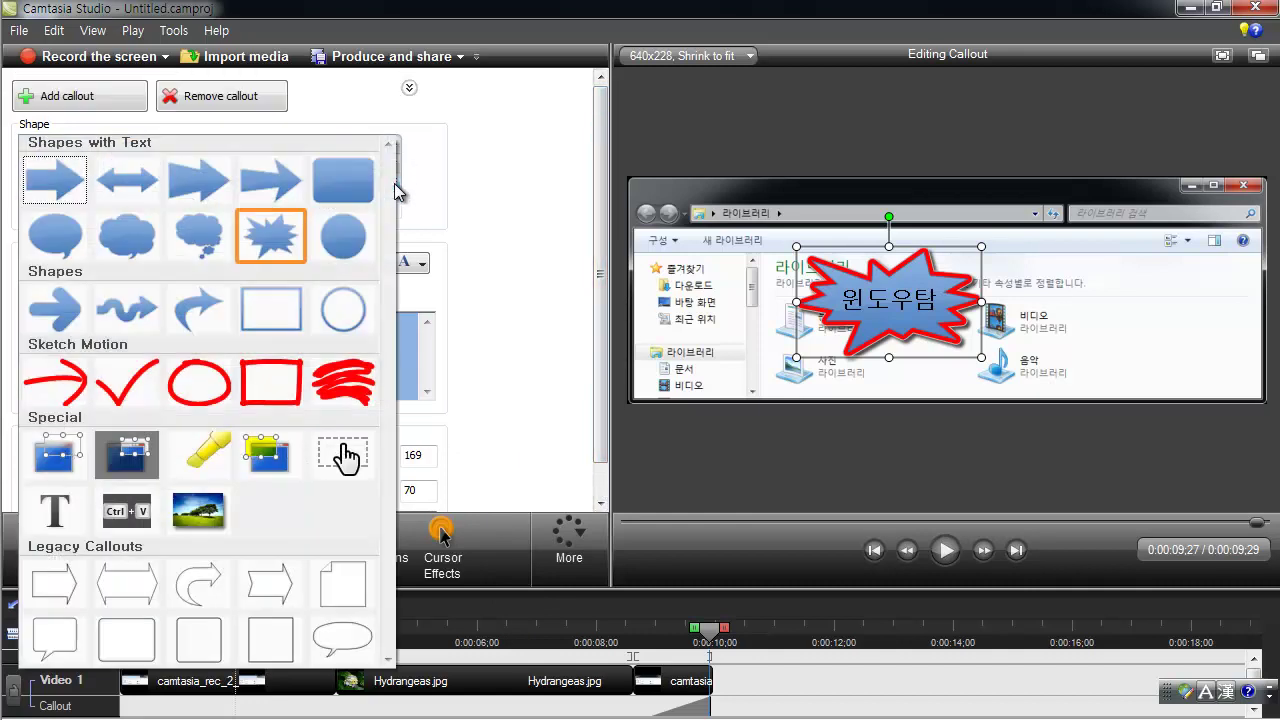
click(60, 384)
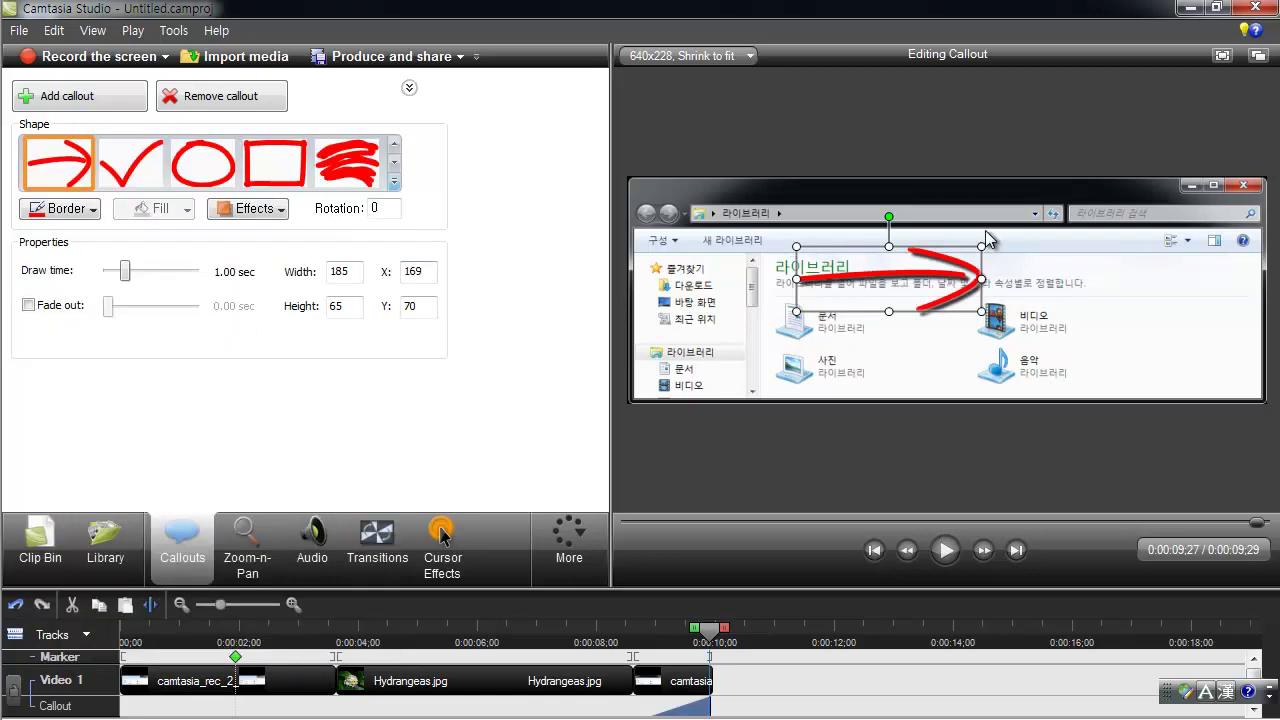
mouse_move(968, 300)
mouse_down()
mouse_move(935, 327)
mouse_move(970, 339)
mouse_up()
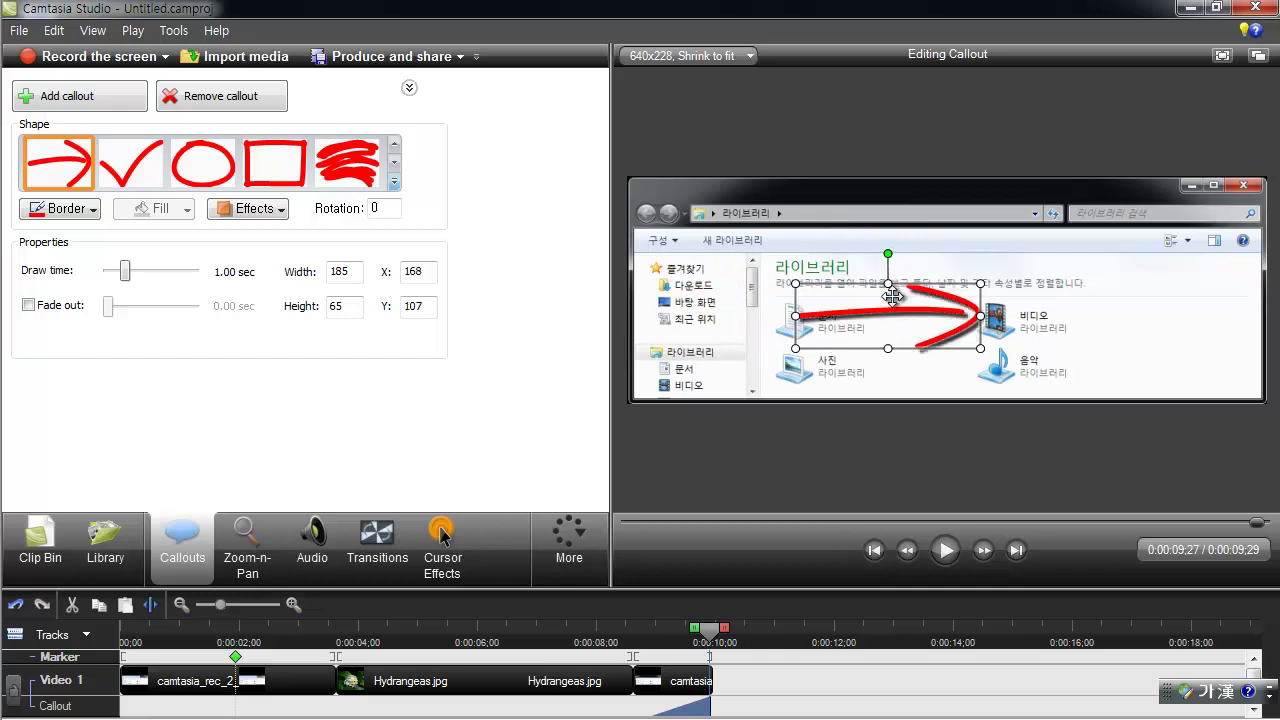
mouse_move(888, 251)
mouse_down()
mouse_move(914, 252)
mouse_move(853, 275)
mouse_move(915, 240)
mouse_up()
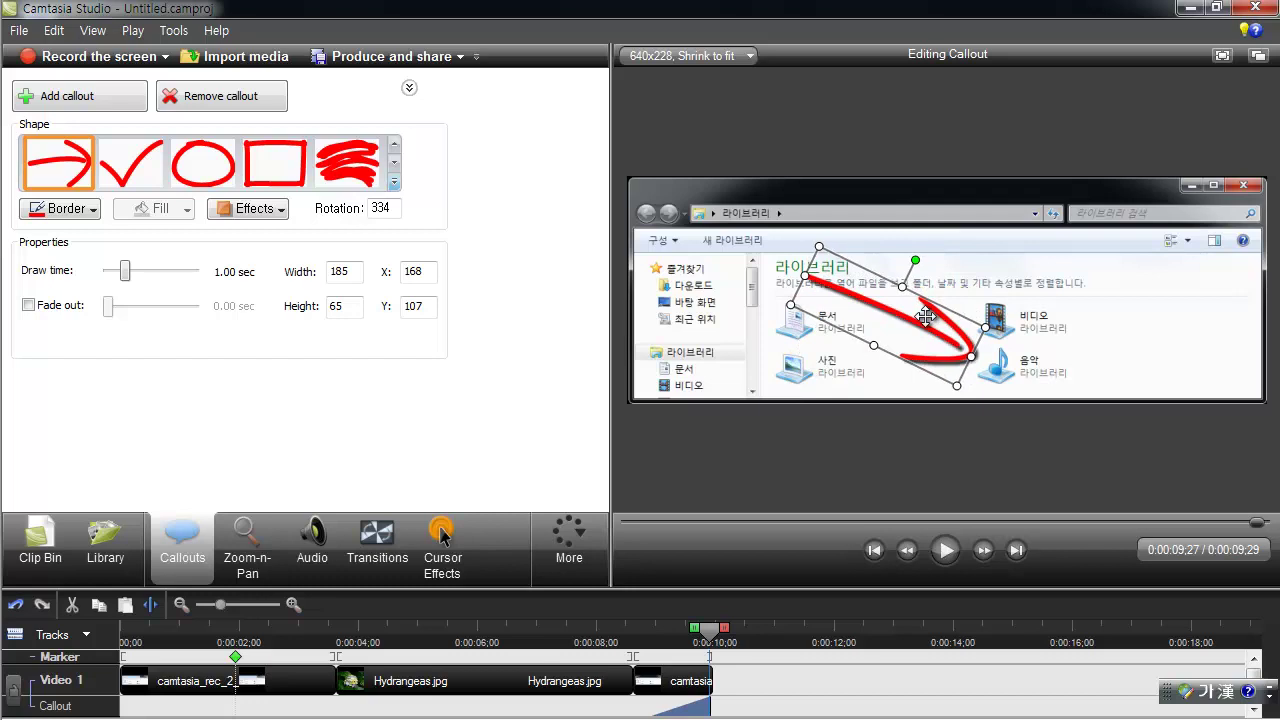
drag(927, 301, 927, 281)
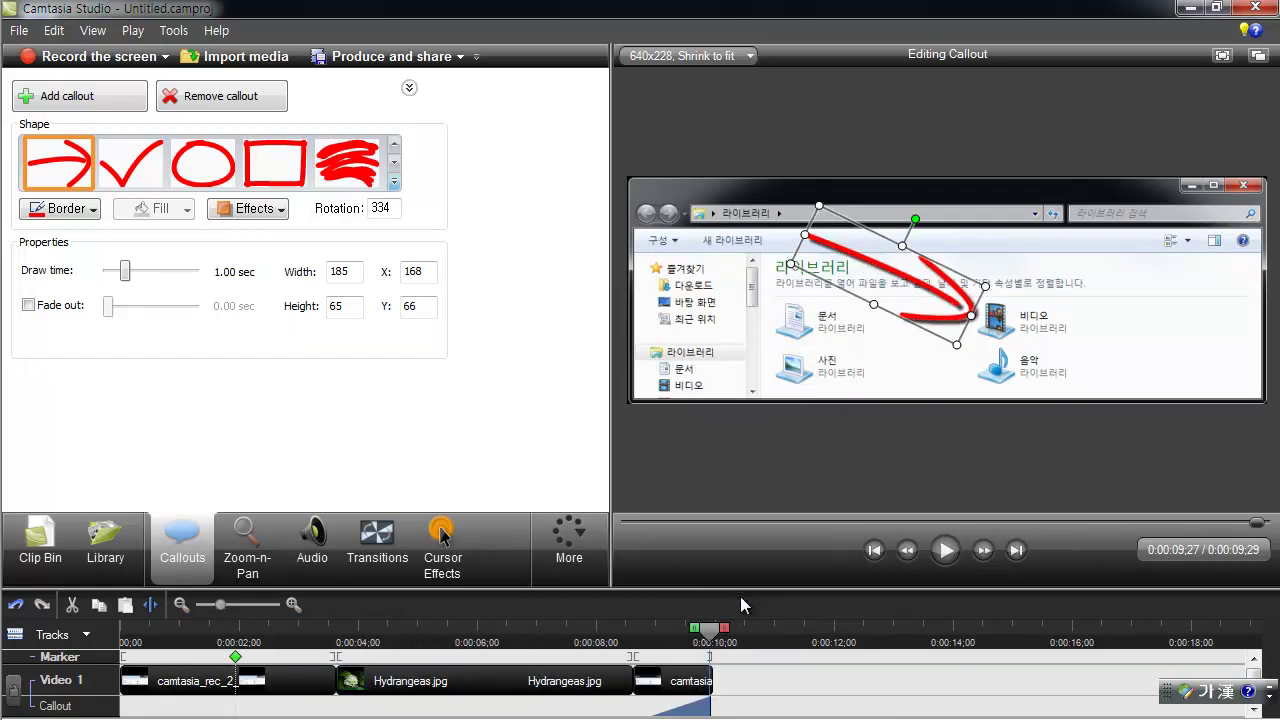
Move the sketch arrow callout onto the Hydrangeas.jpg clip and extend it to the clip's full 5-second length
drag(740, 594, 737, 538)
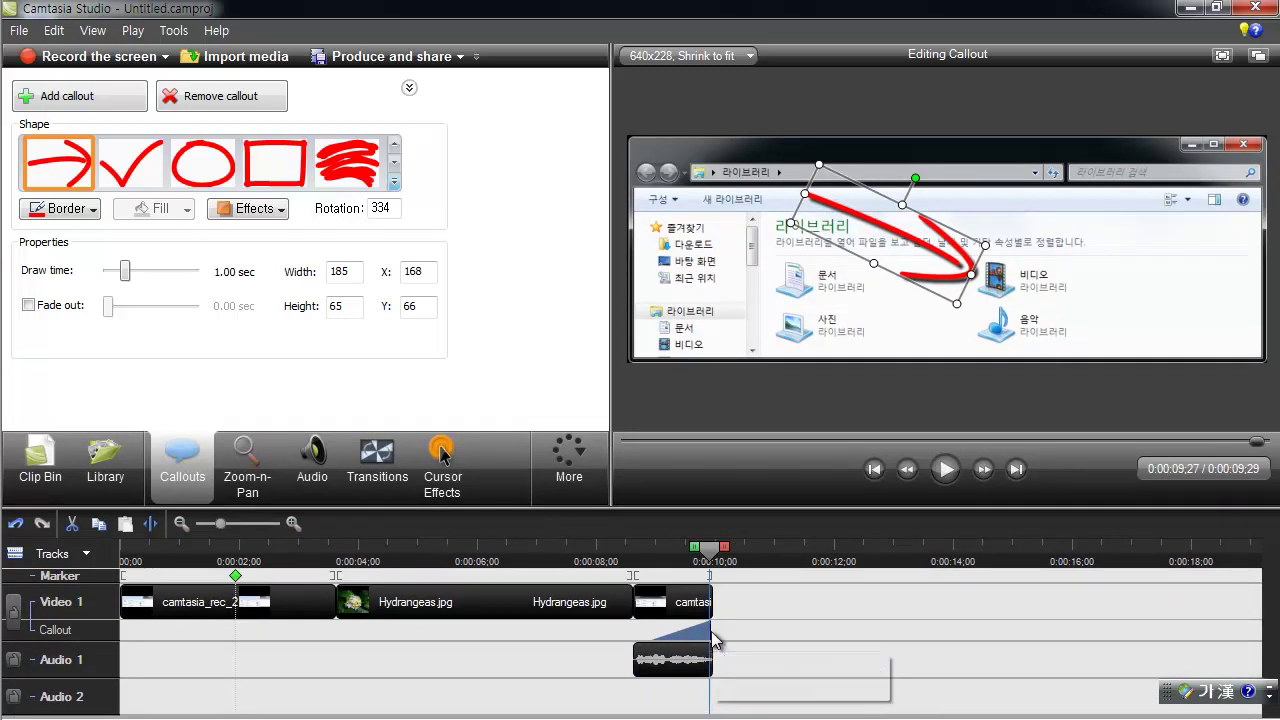
mouse_move(713, 638)
mouse_down()
mouse_move(551, 658)
mouse_move(362, 657)
mouse_up()
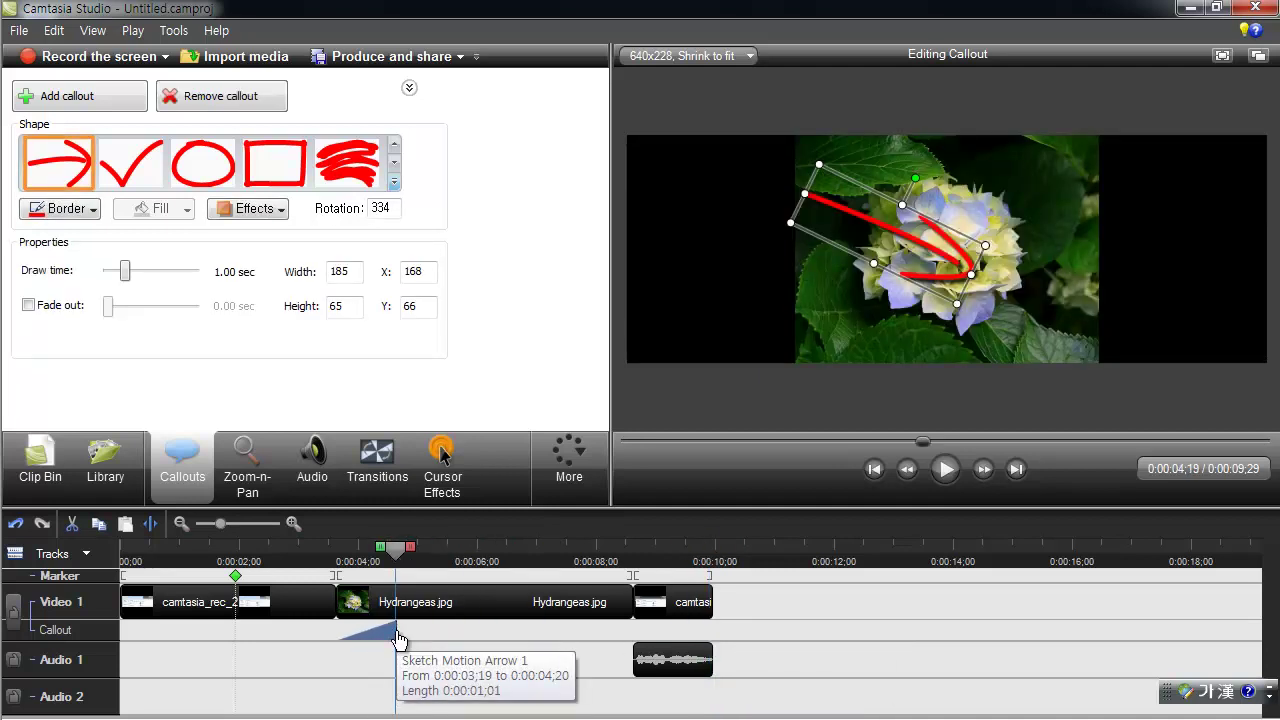
click(397, 636)
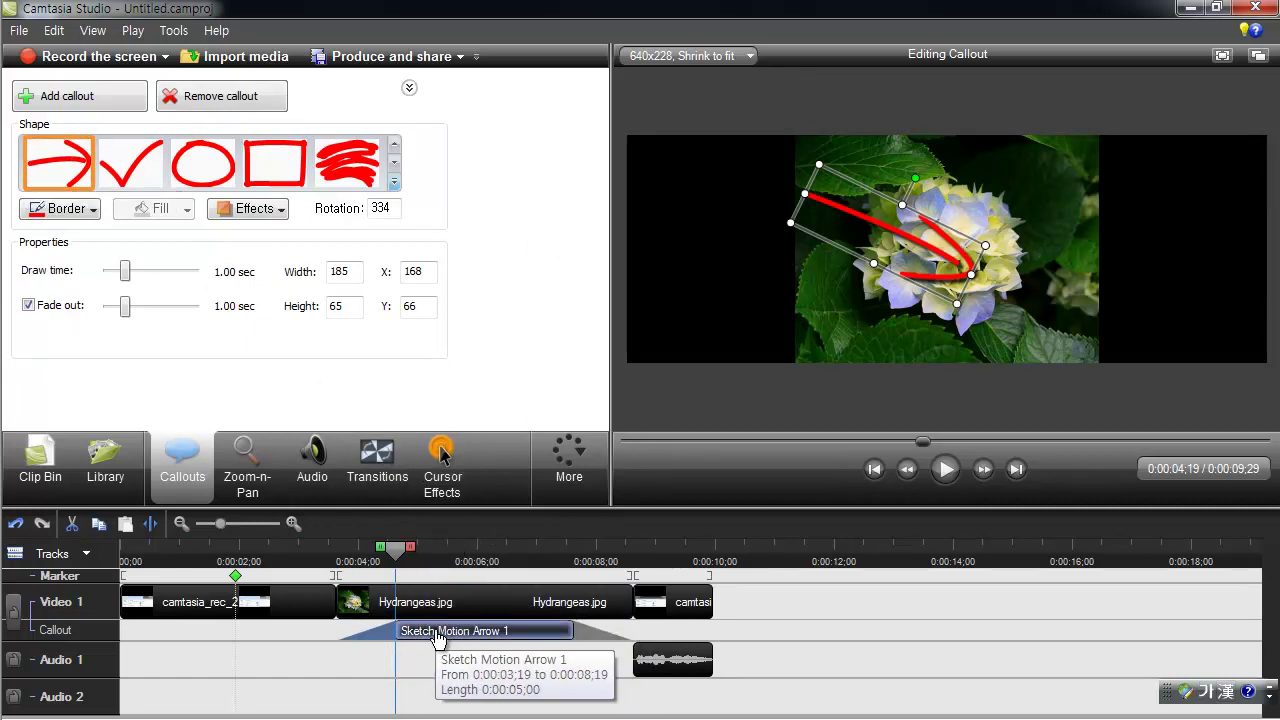
Delete the sketch arrow callout and add a new Sketch Motion arrow with the playhead at 0:00:04;16
key(Delete)
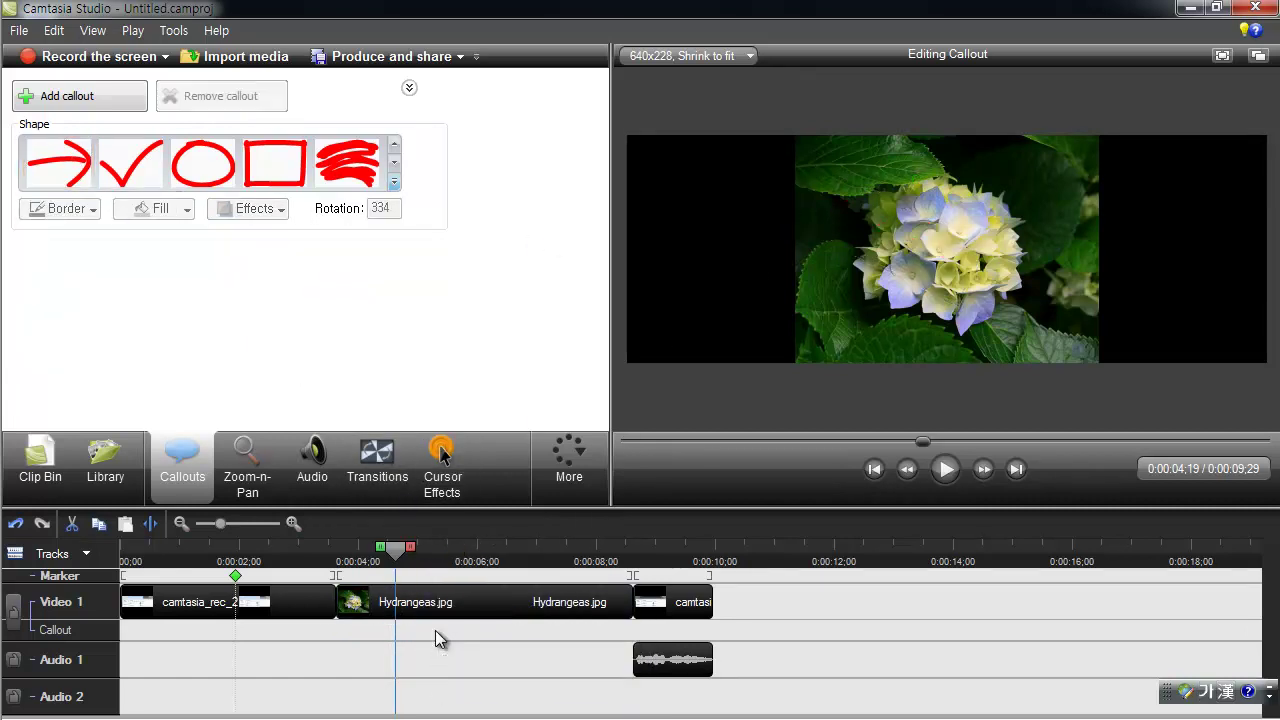
click(441, 557)
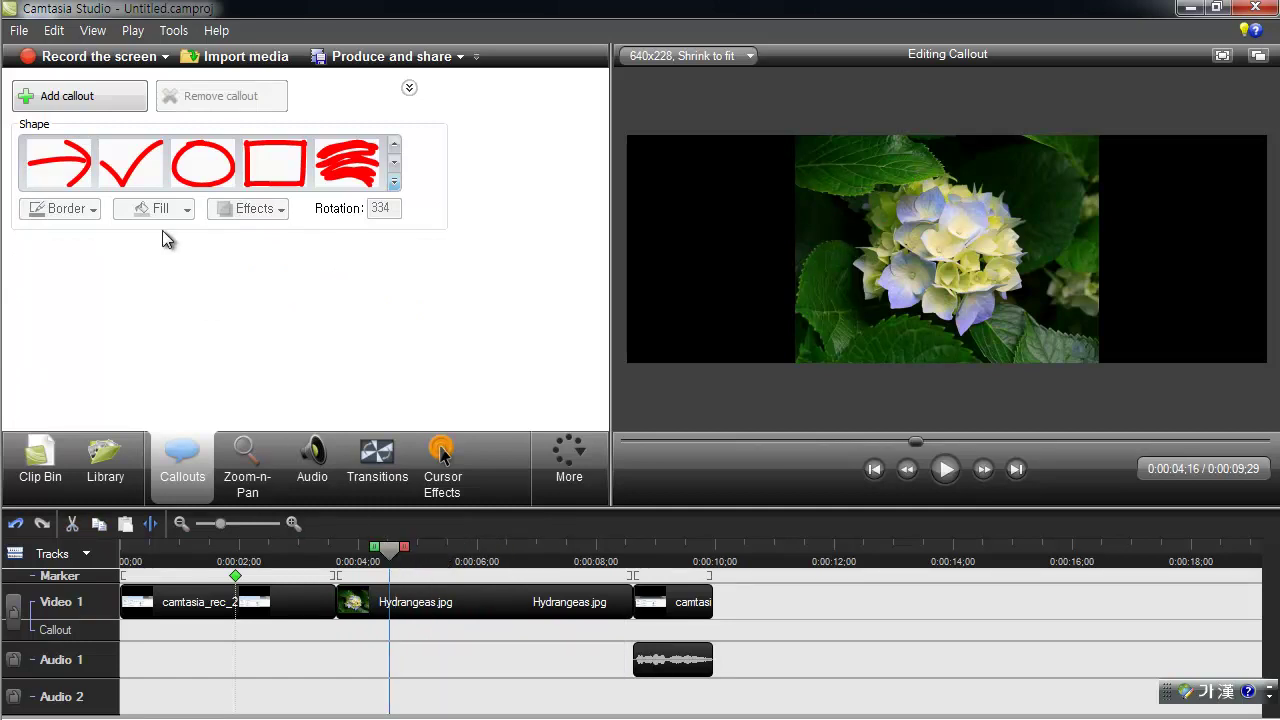
click(58, 168)
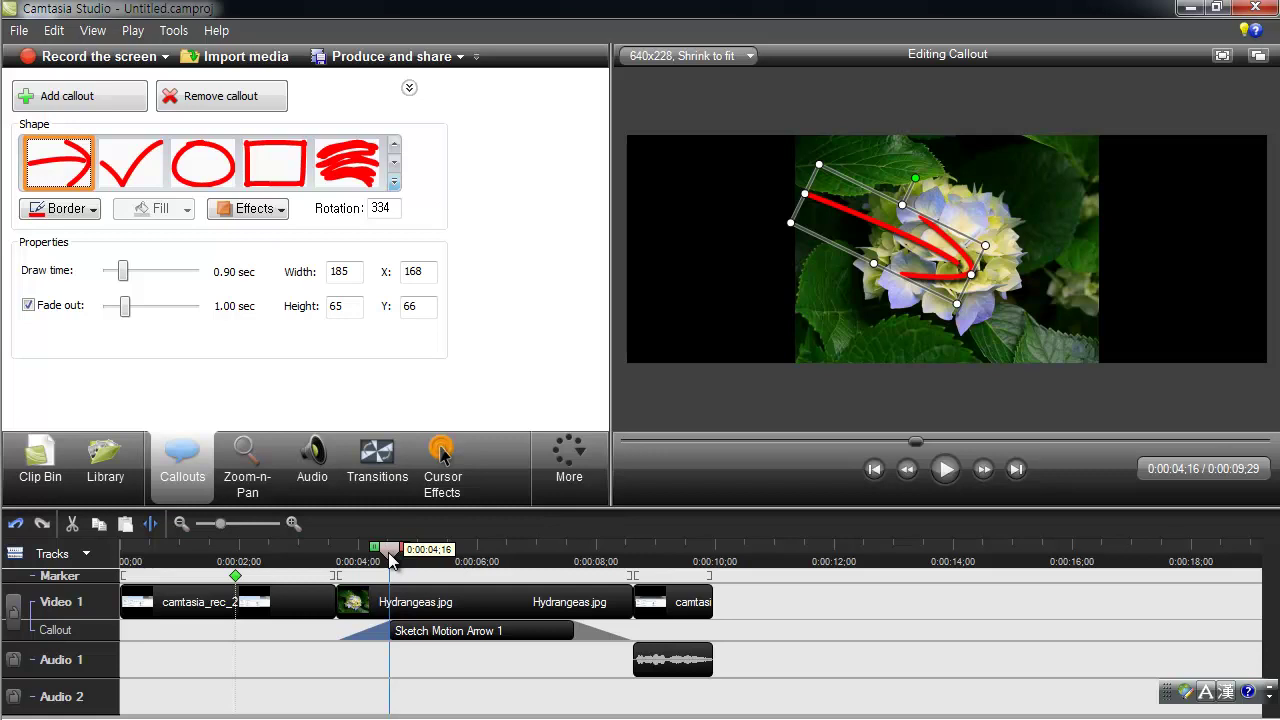
Set the arrow callout's draw time to 0.30 sec and fade out to 0.50 sec, and shift it to start at 0:00:04;16
drag(390, 560, 389, 560)
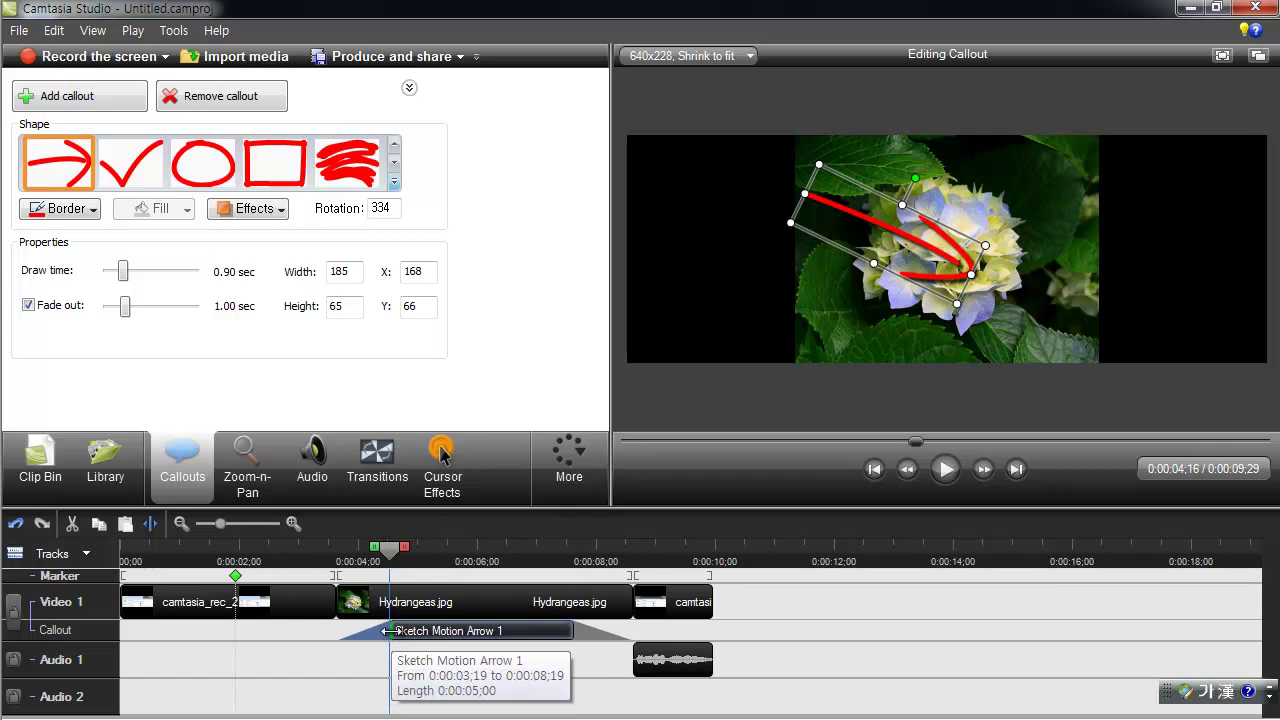
mouse_move(389, 555)
mouse_down()
mouse_move(643, 578)
mouse_move(340, 585)
mouse_move(384, 590)
mouse_up()
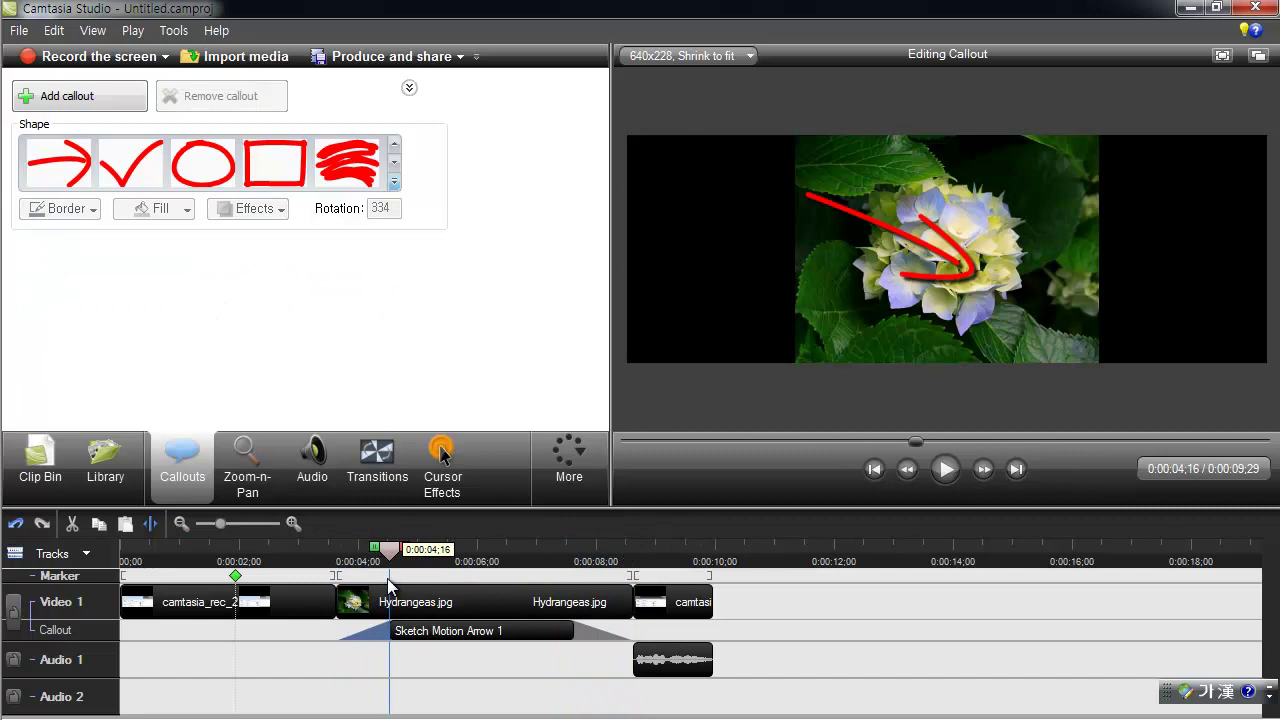
click(416, 632)
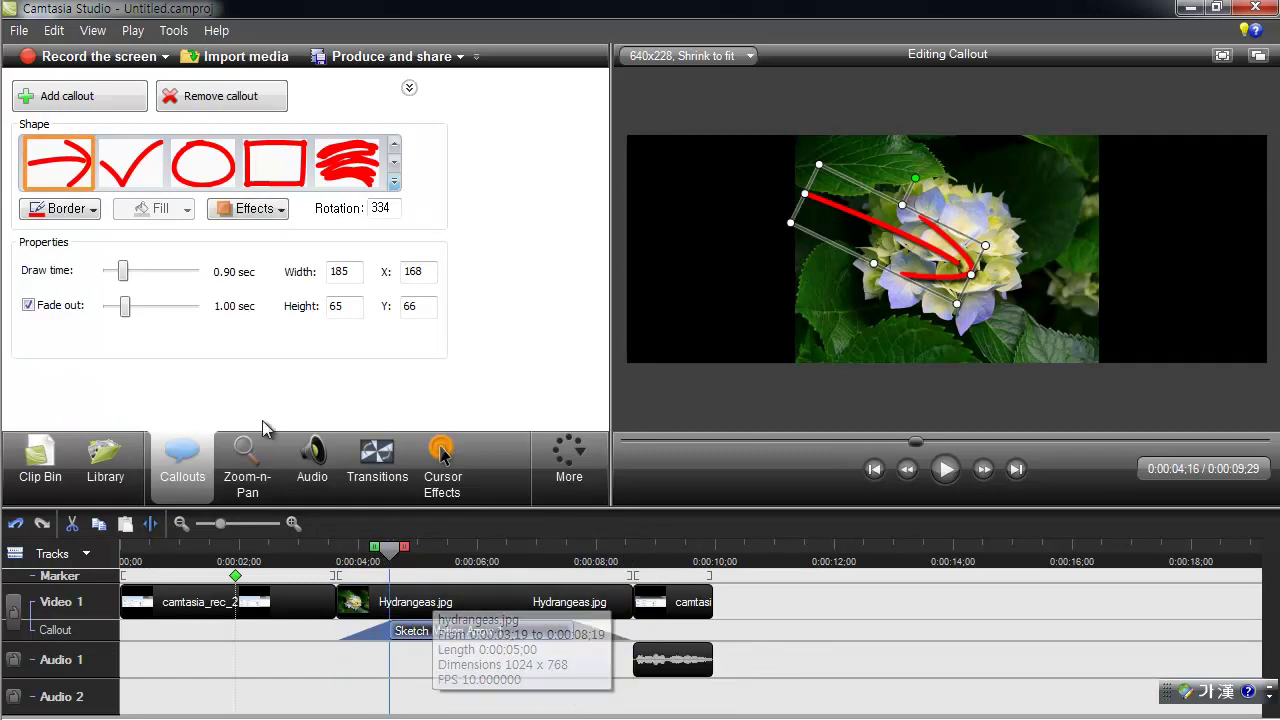
drag(128, 309, 122, 312)
mouse_move(473, 630)
mouse_down()
mouse_move(503, 645)
mouse_move(491, 648)
mouse_up()
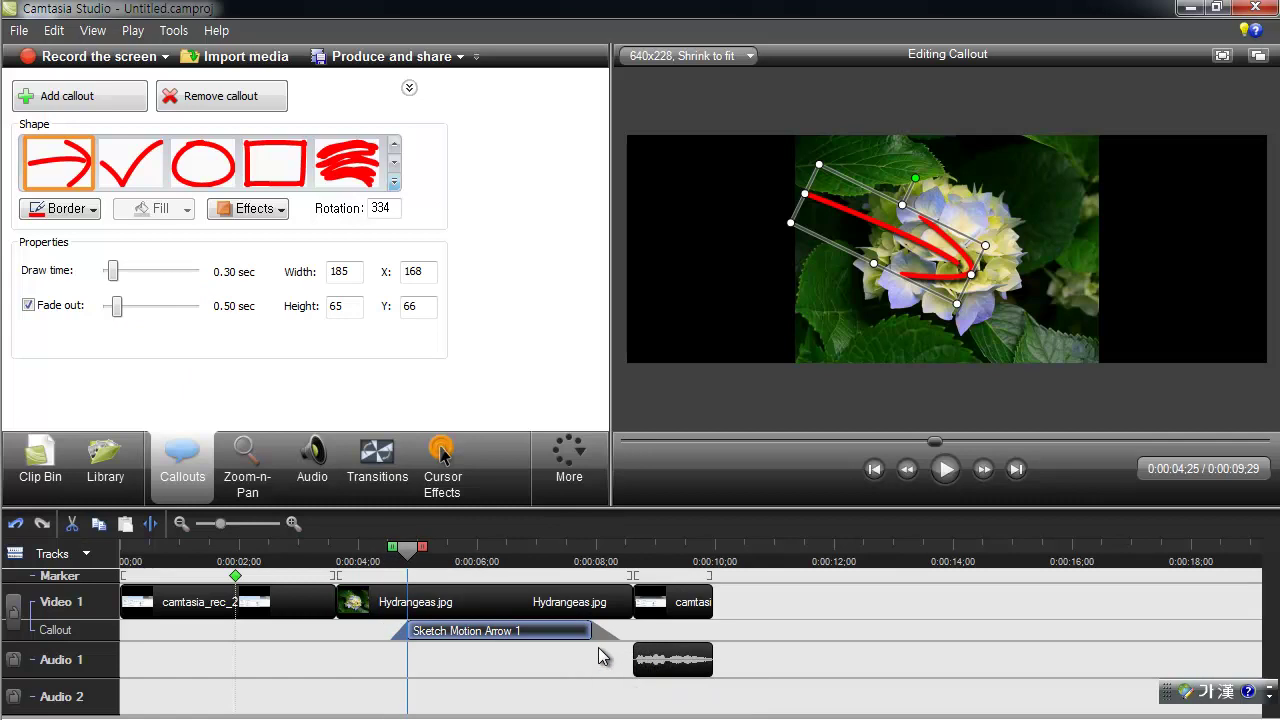
Shorten and shift the arrow callout on the timeline to run from about 0:00:05;00 to 0:00:06;18, with the playhead at its start
scroll(606, 657, up, 3)
scroll(788, 637, up, 3)
scroll(800, 638, down, 6)
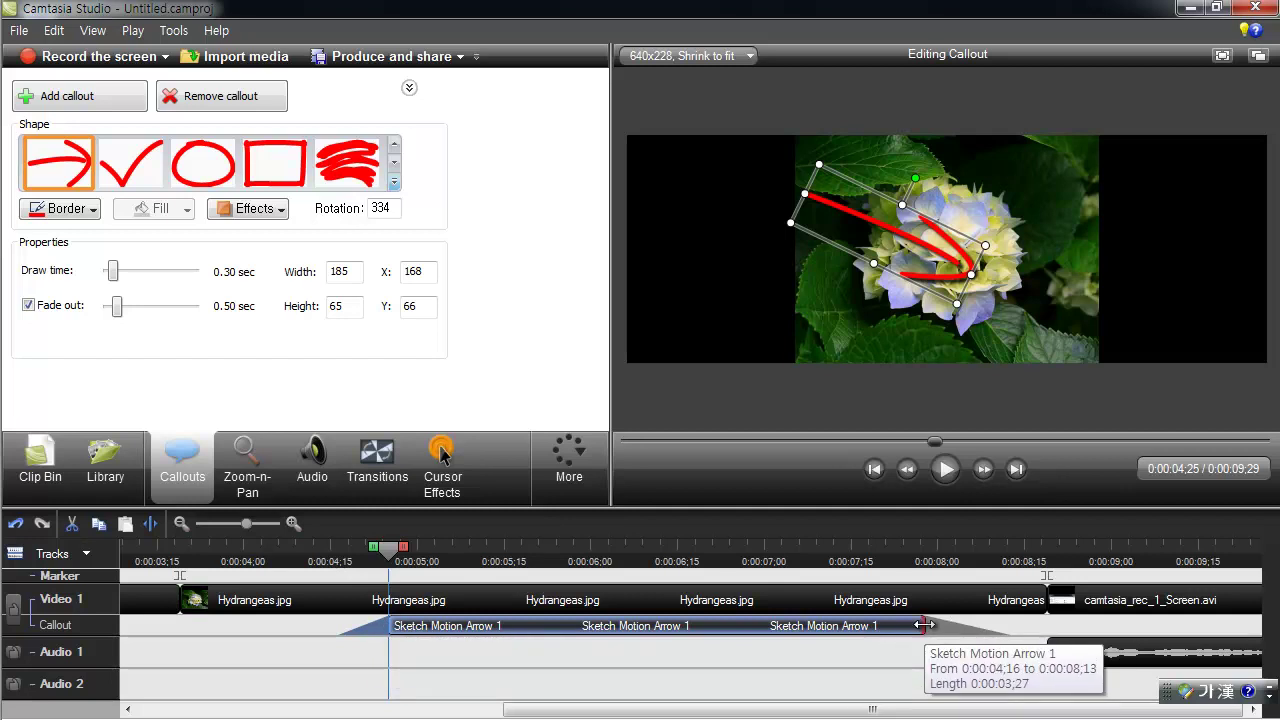
drag(924, 625, 531, 642)
drag(557, 562, 452, 565)
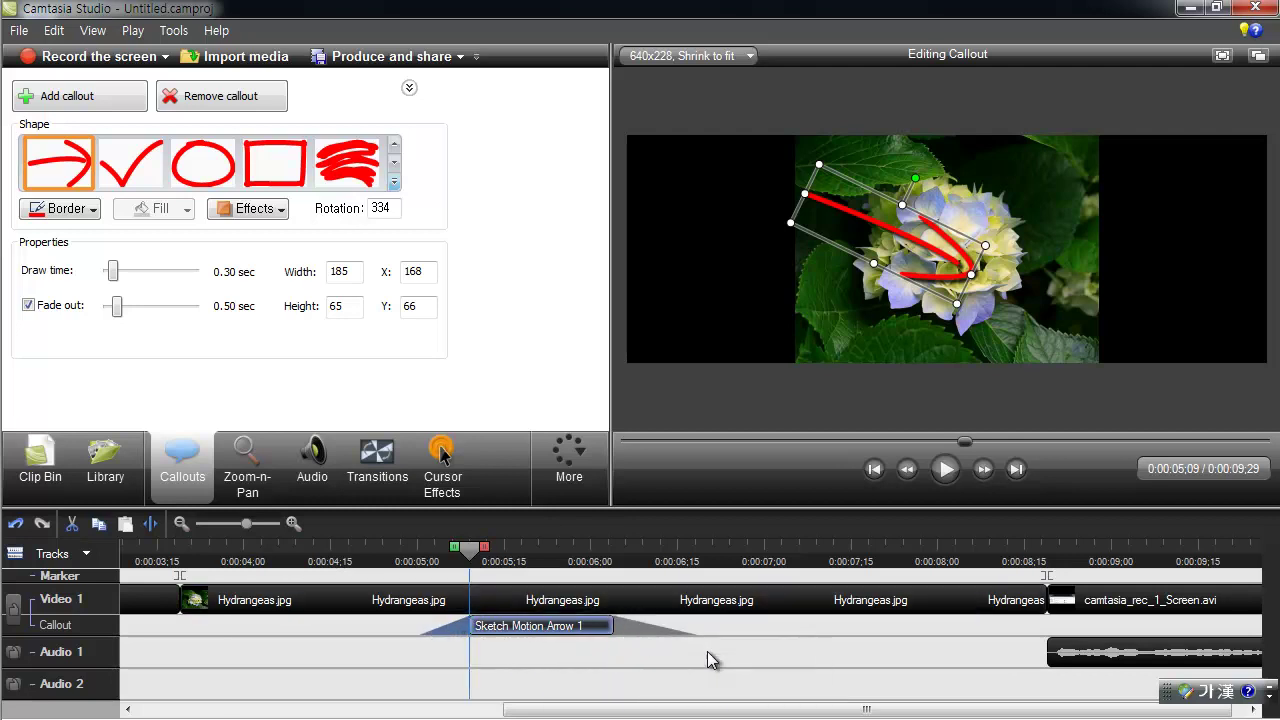
drag(470, 550, 418, 560)
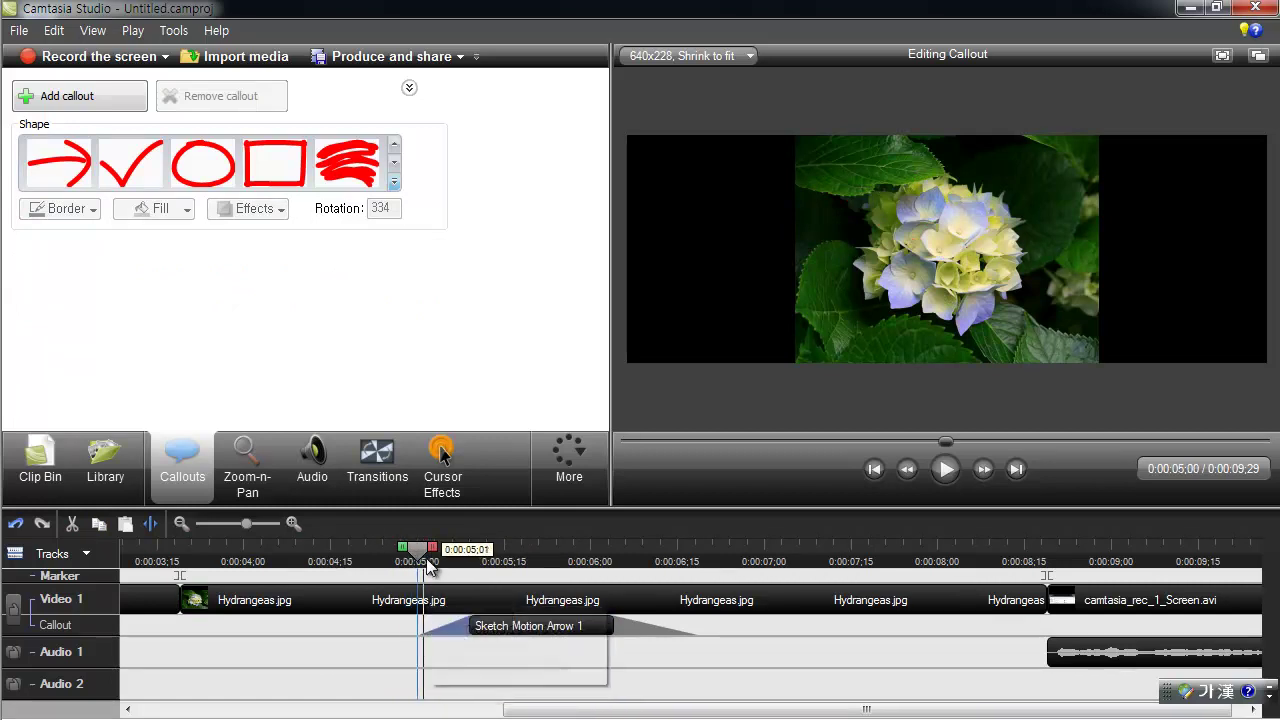
Scrub through the sketch arrow callout's draw-in and fade-out on the timeline, and play it back from 0:00:04;29
drag(428, 556, 470, 560)
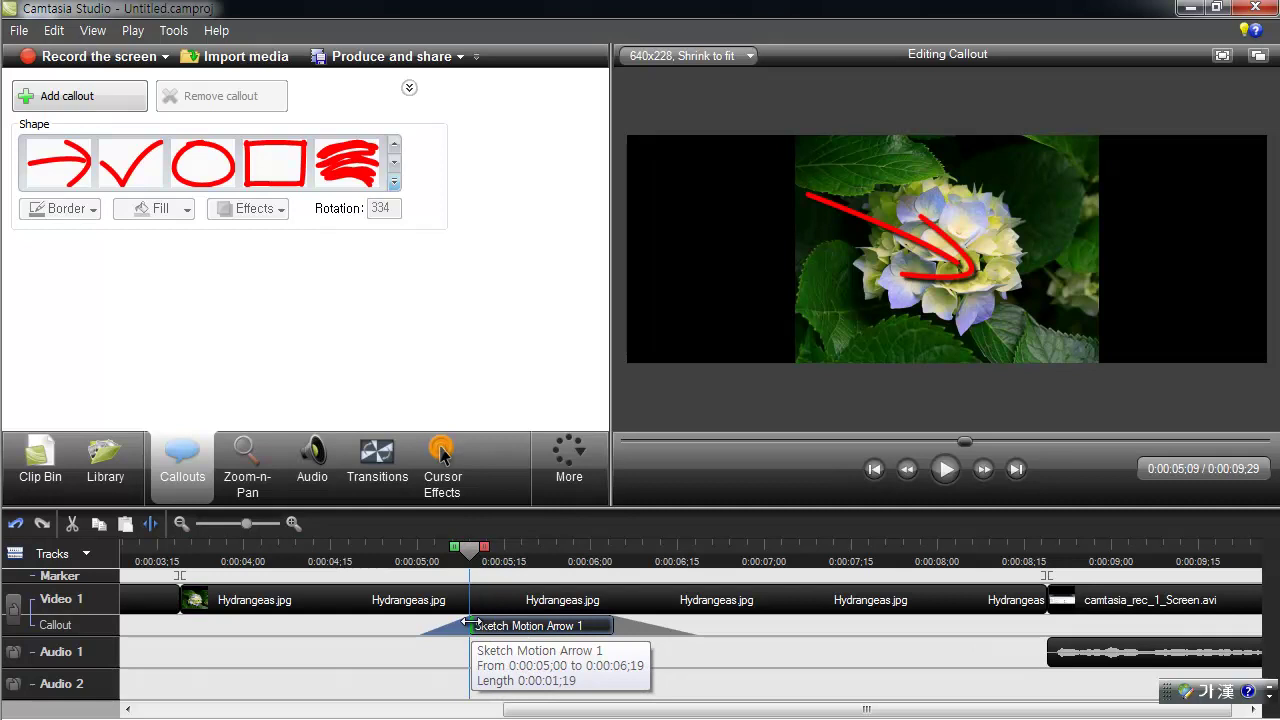
drag(470, 556, 752, 582)
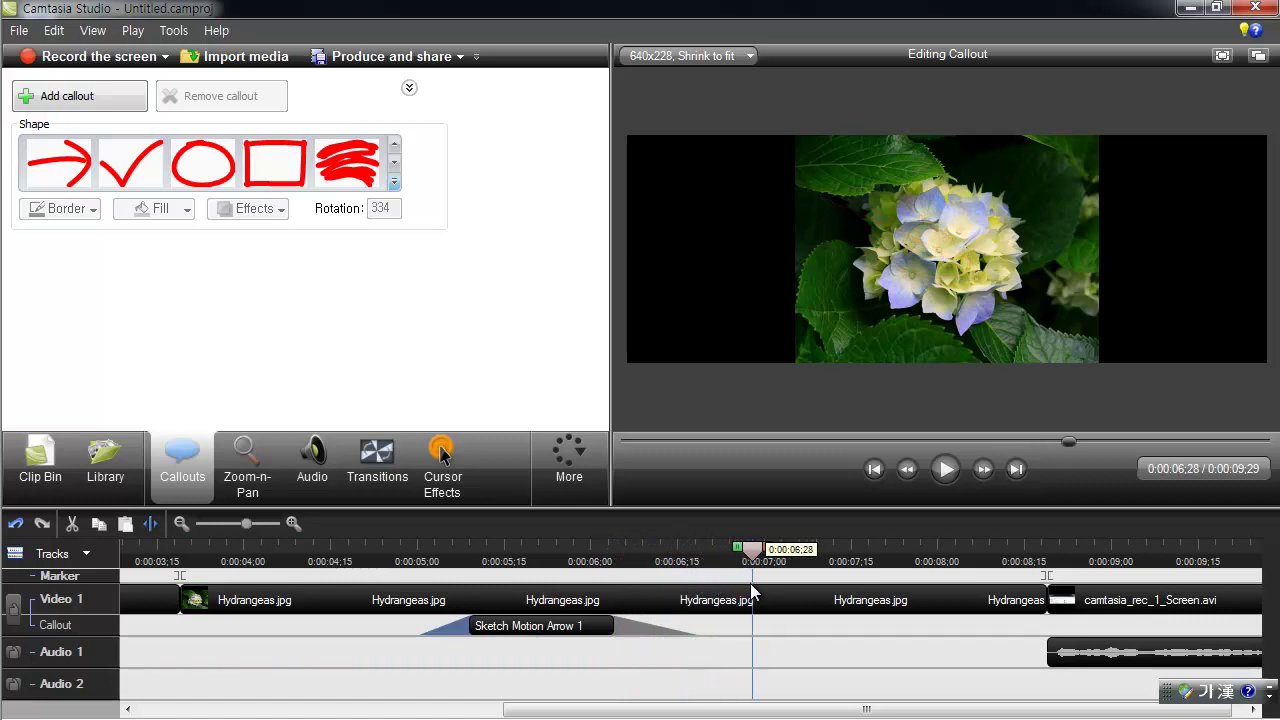
click(529, 570)
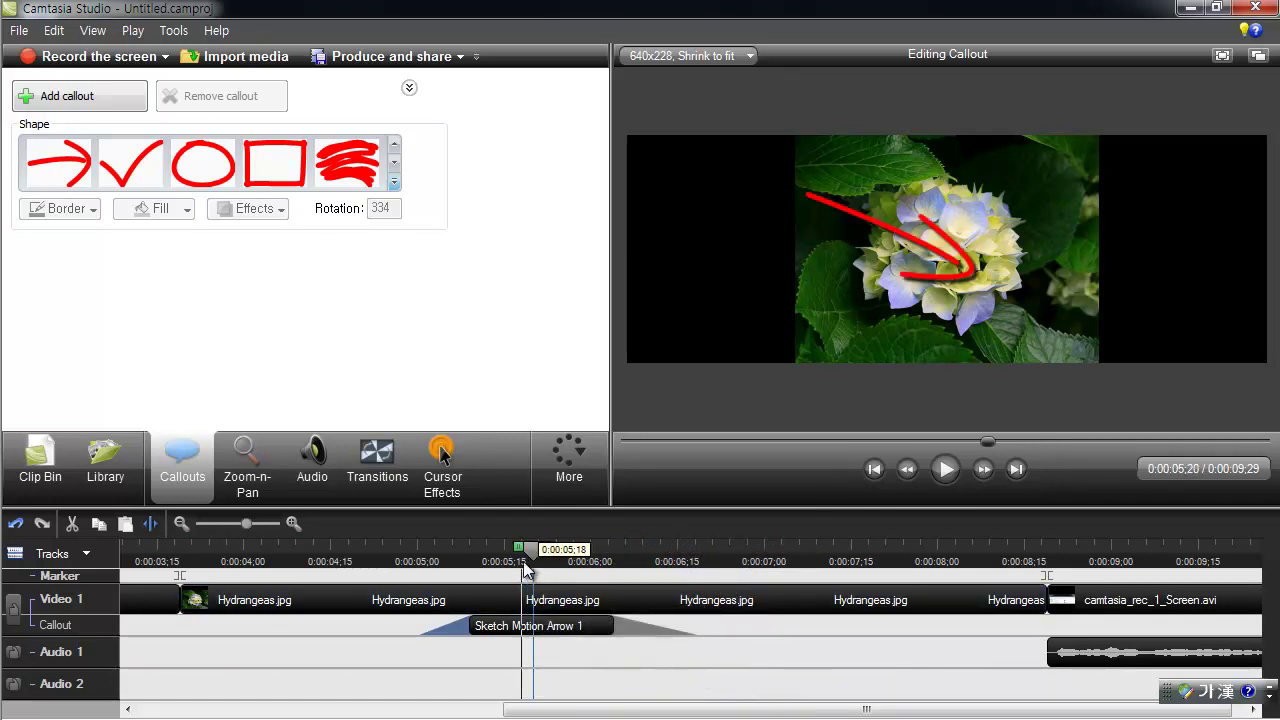
click(469, 626)
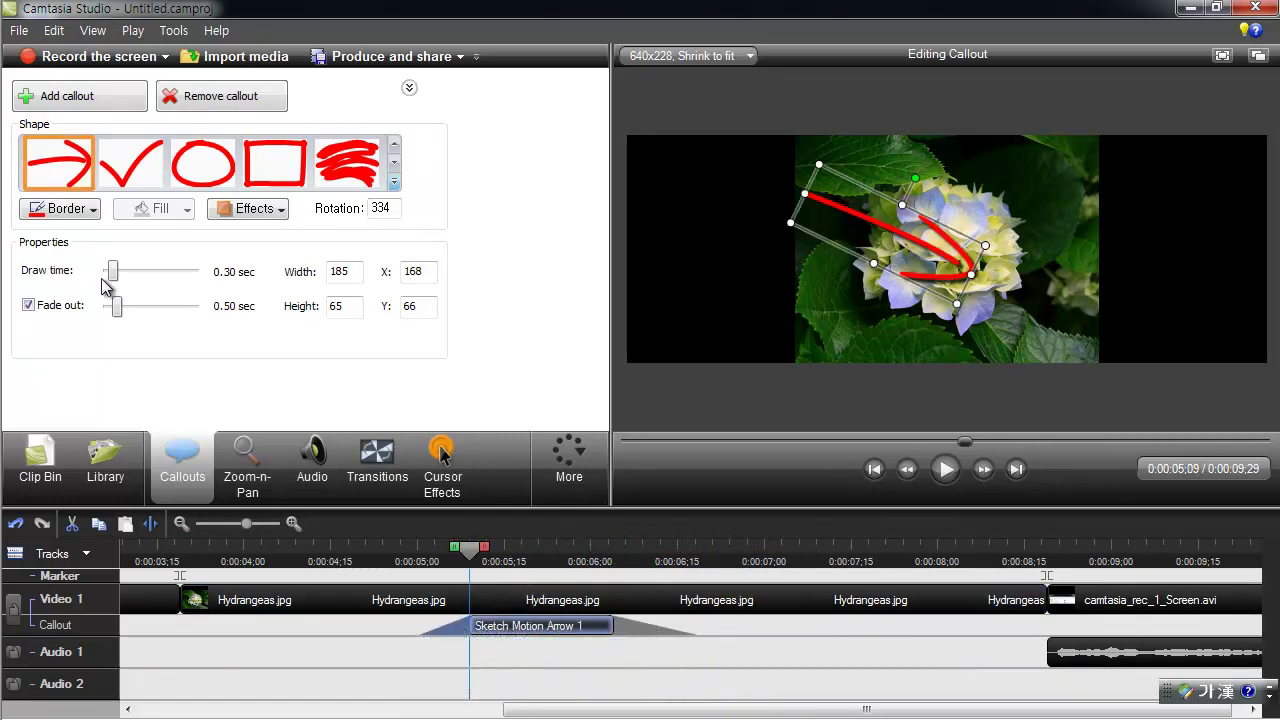
drag(436, 545, 411, 546)
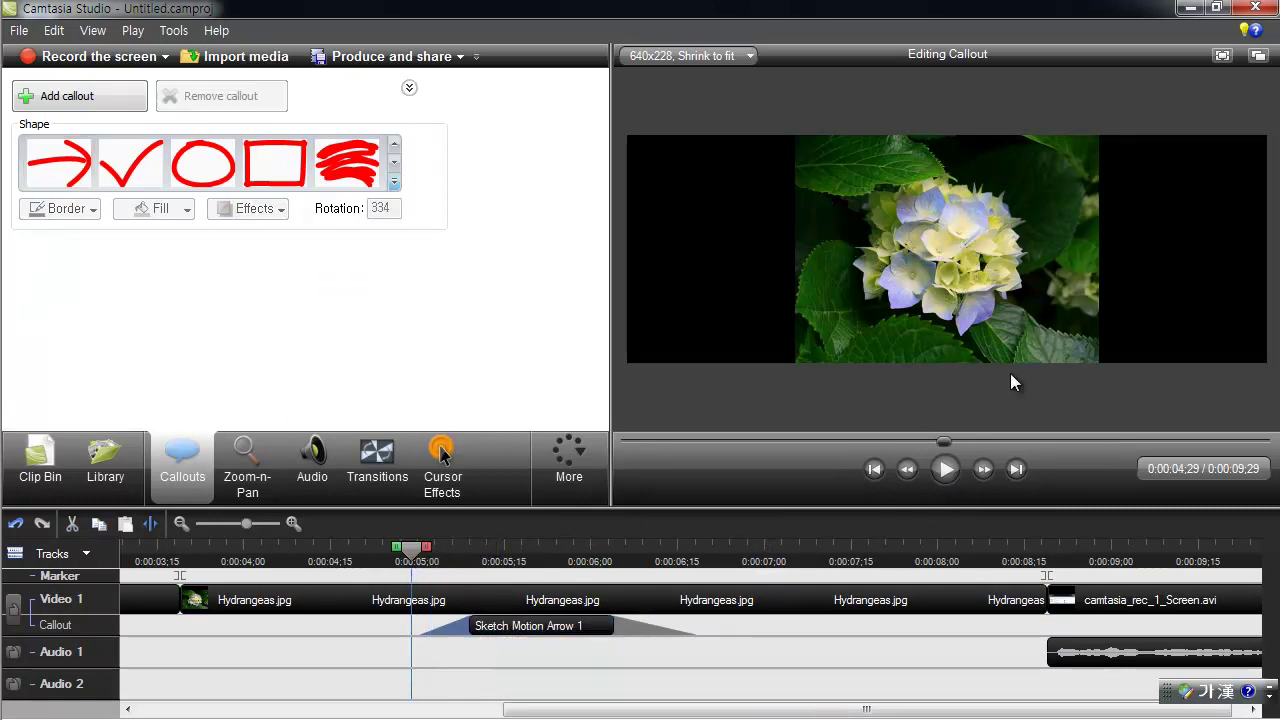
click(952, 466)
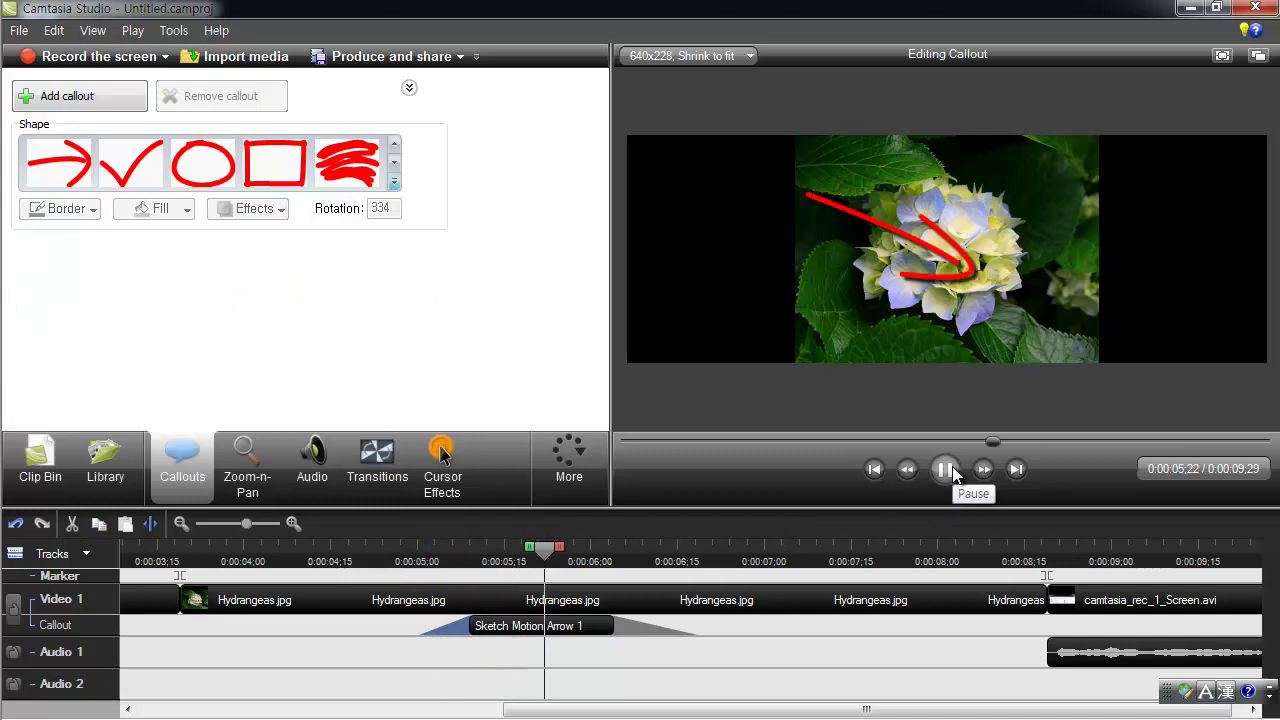
click(952, 466)
Set the sketch arrow callout's draw time to 1.30 sec and preview it by playing from 0:00:04;01
click(430, 627)
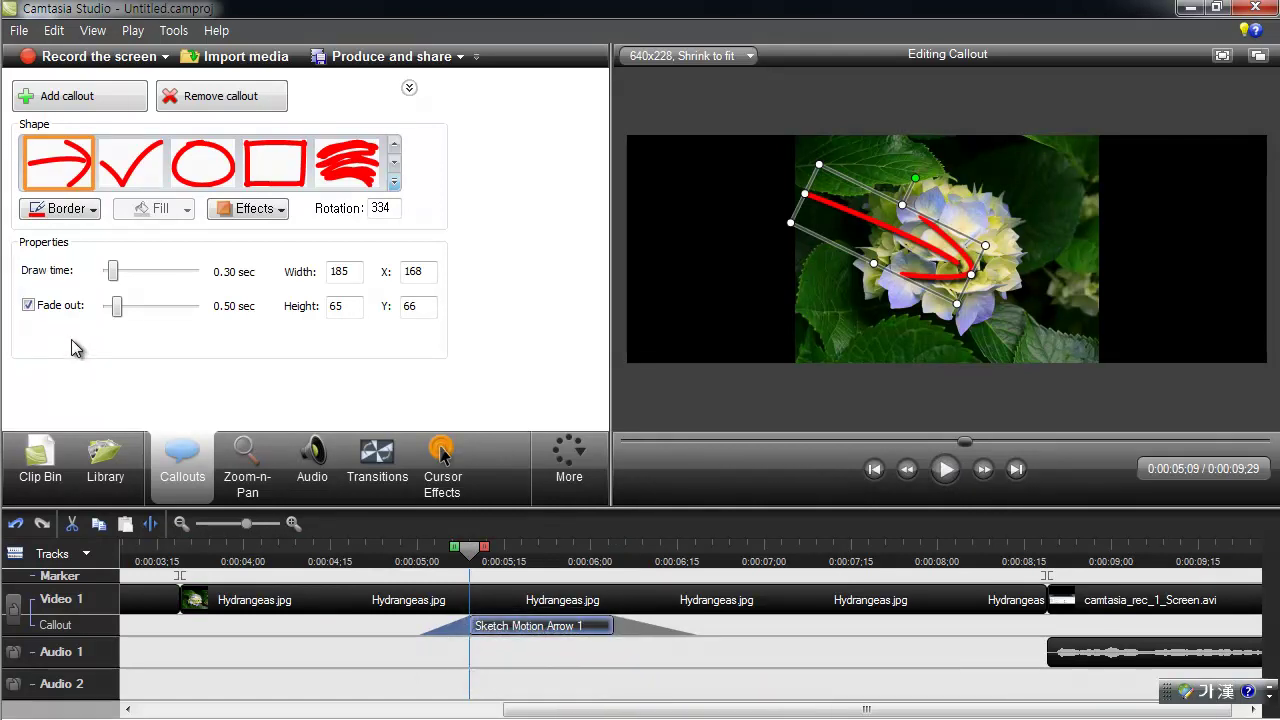
drag(114, 271, 136, 285)
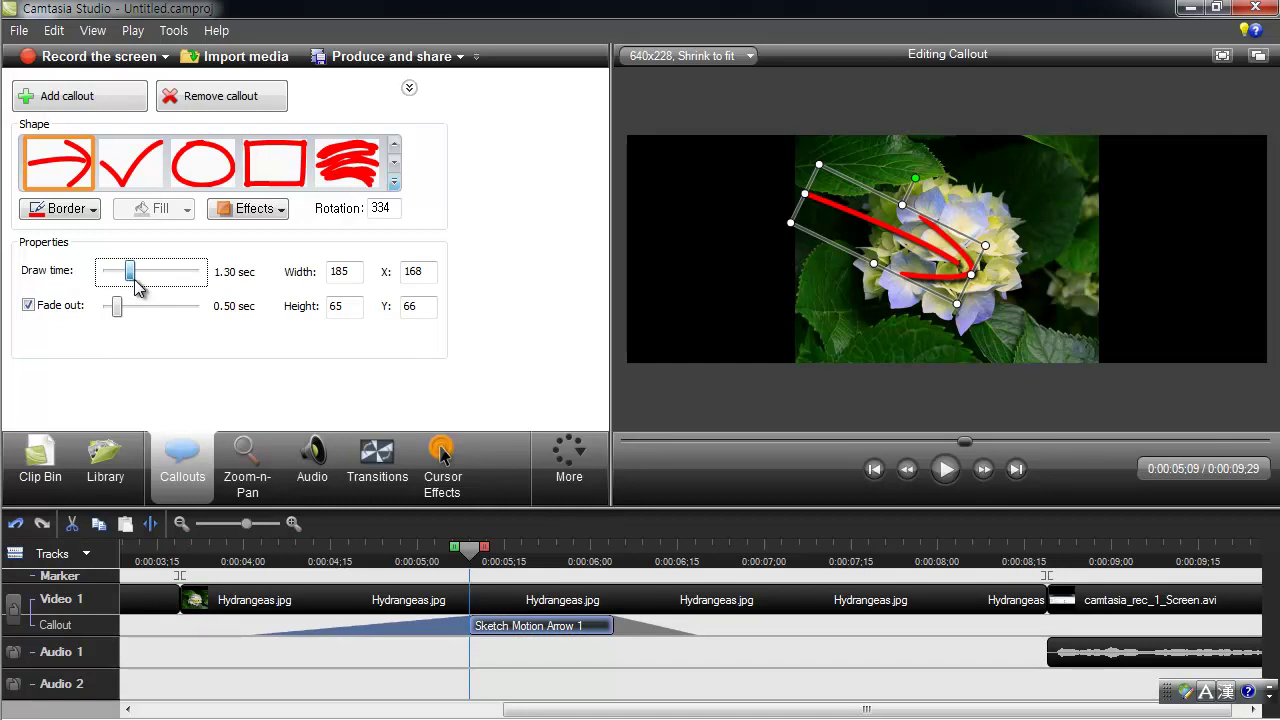
click(262, 557)
drag(264, 558, 252, 566)
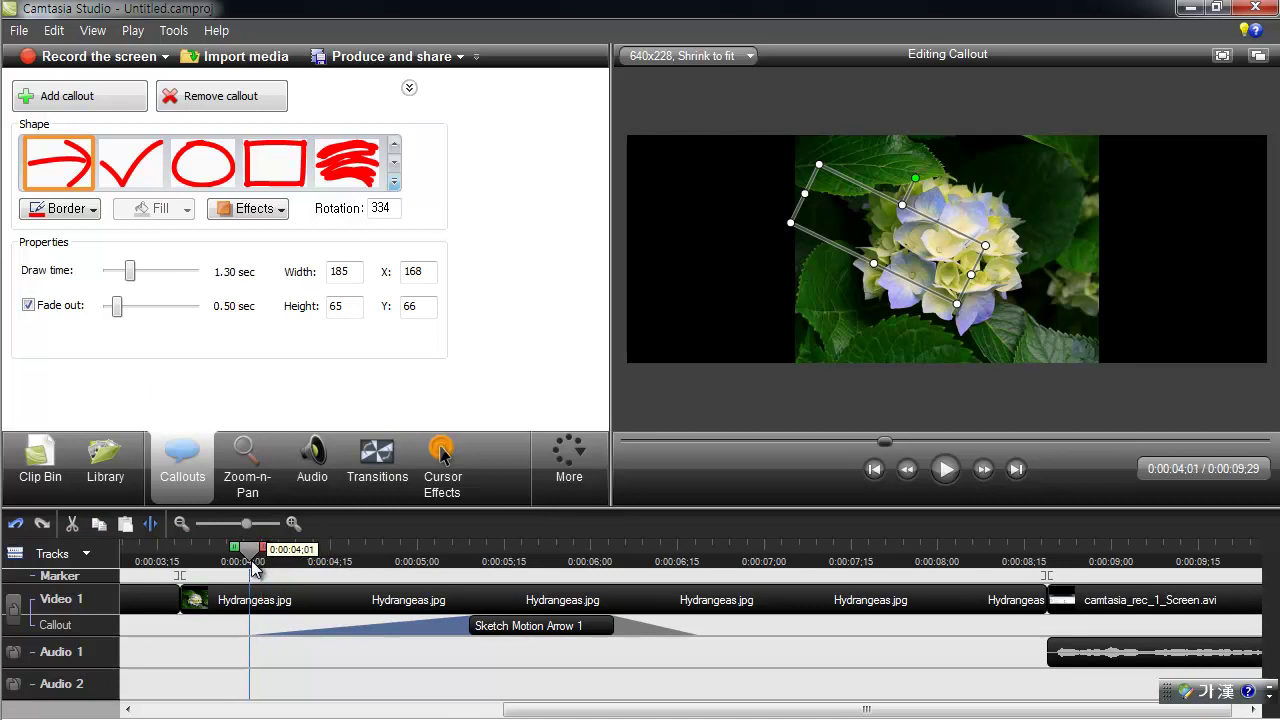
click(958, 469)
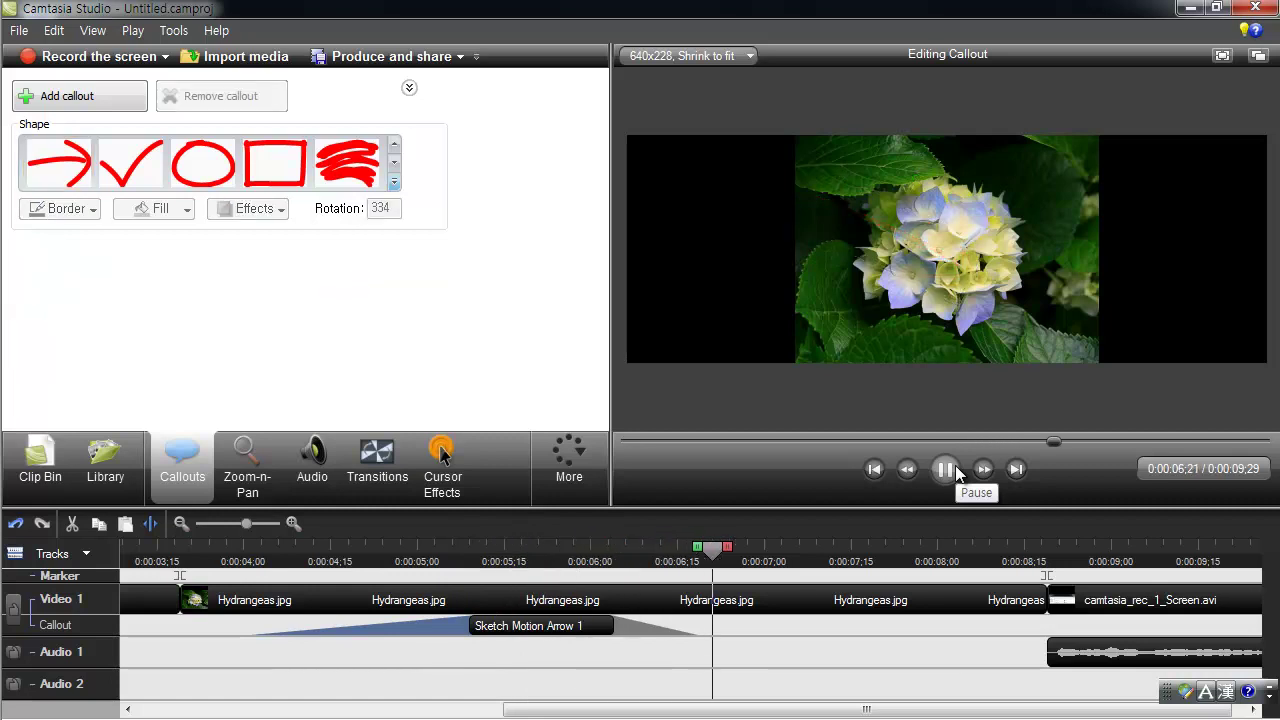
click(520, 600)
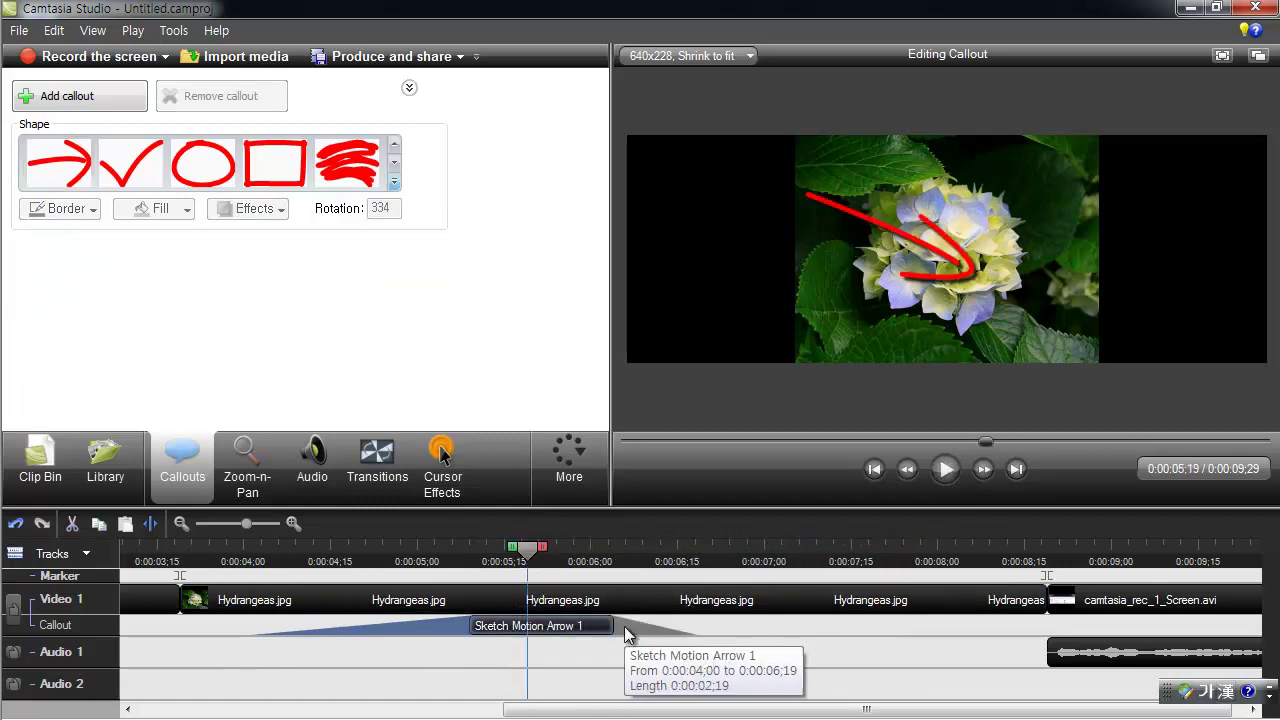
Set the sketch arrow callout's fade out to 1.50 sec and play the timeline from 0:00:05;09 to preview it
click(600, 626)
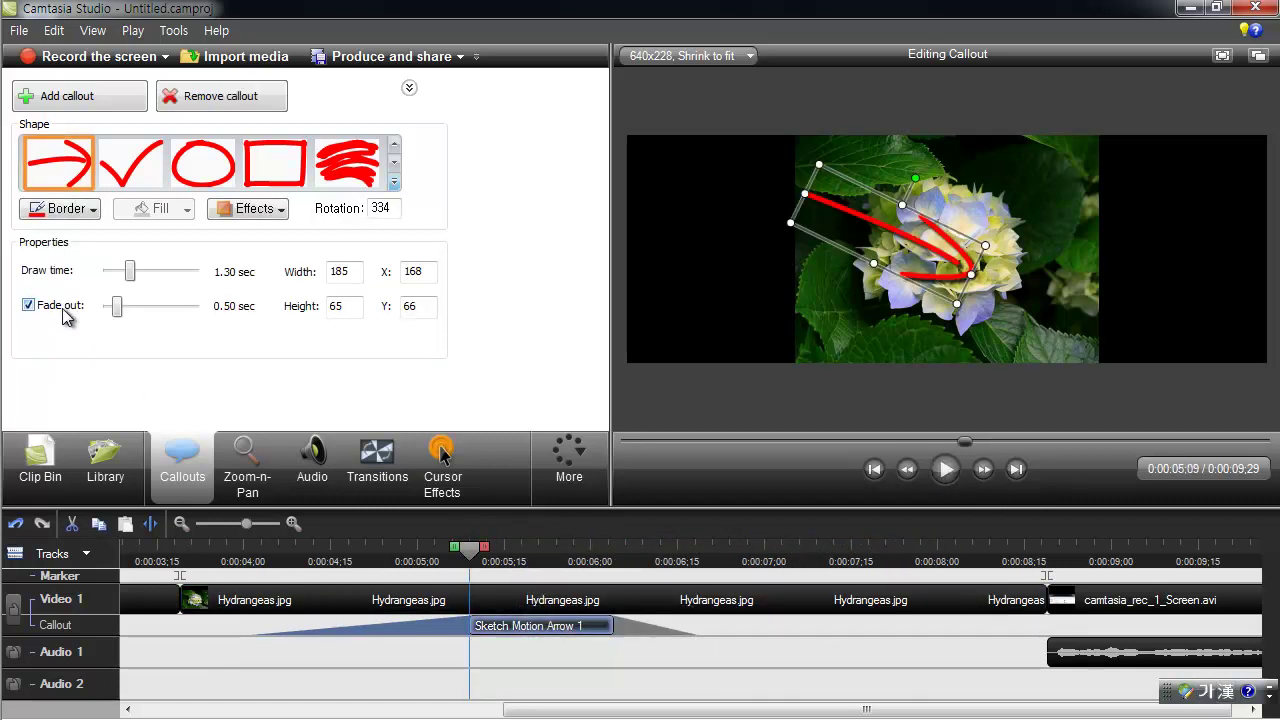
mouse_move(117, 306)
mouse_down()
mouse_move(180, 310)
mouse_move(114, 313)
mouse_up()
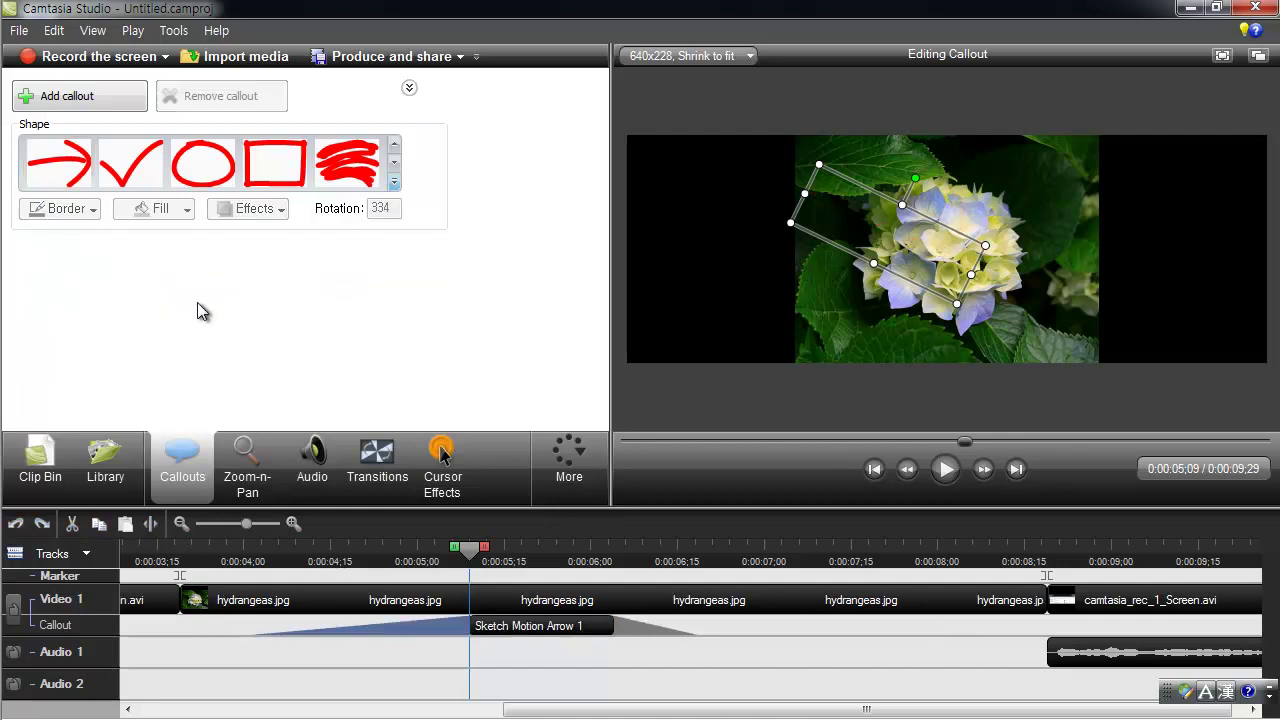
click(505, 625)
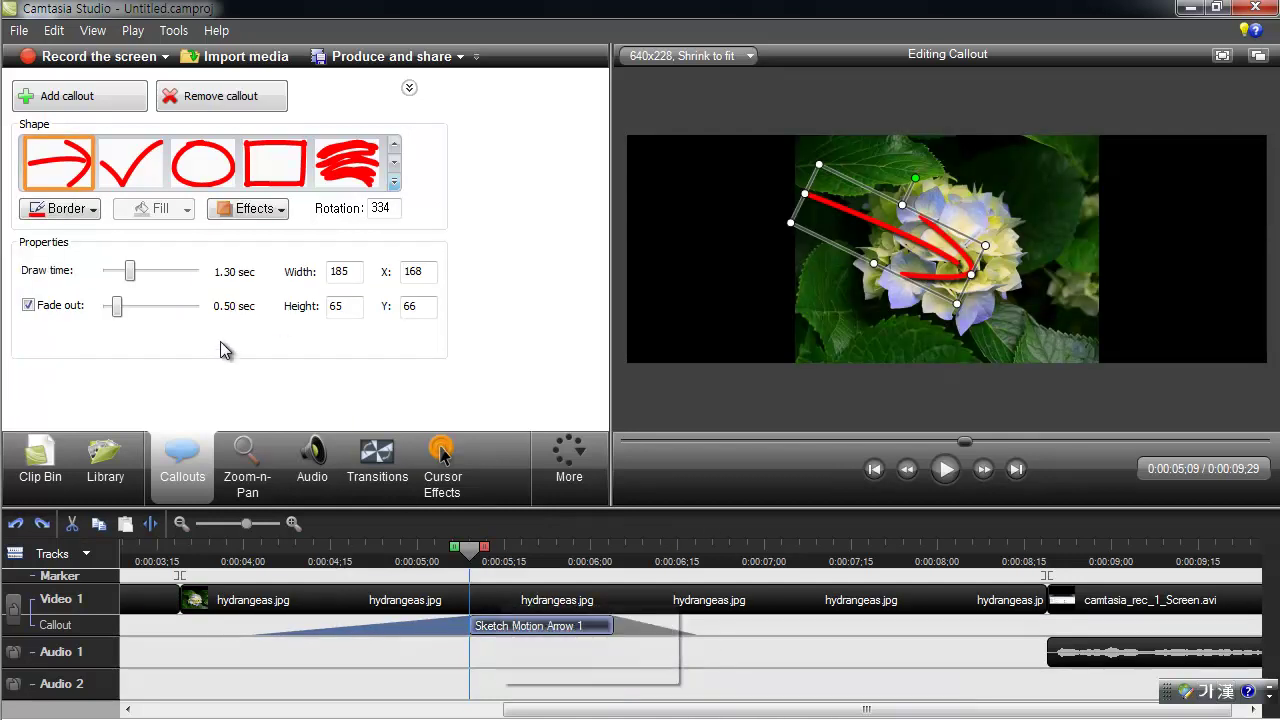
click(146, 312)
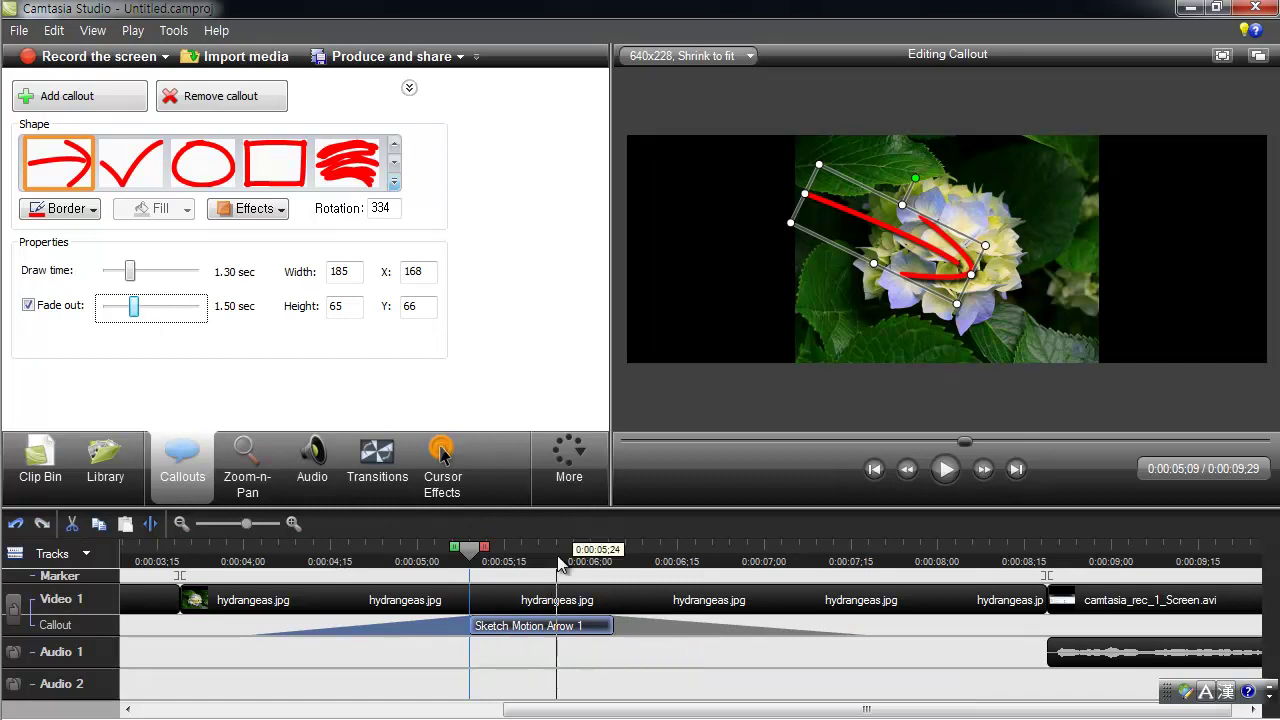
click(945, 469)
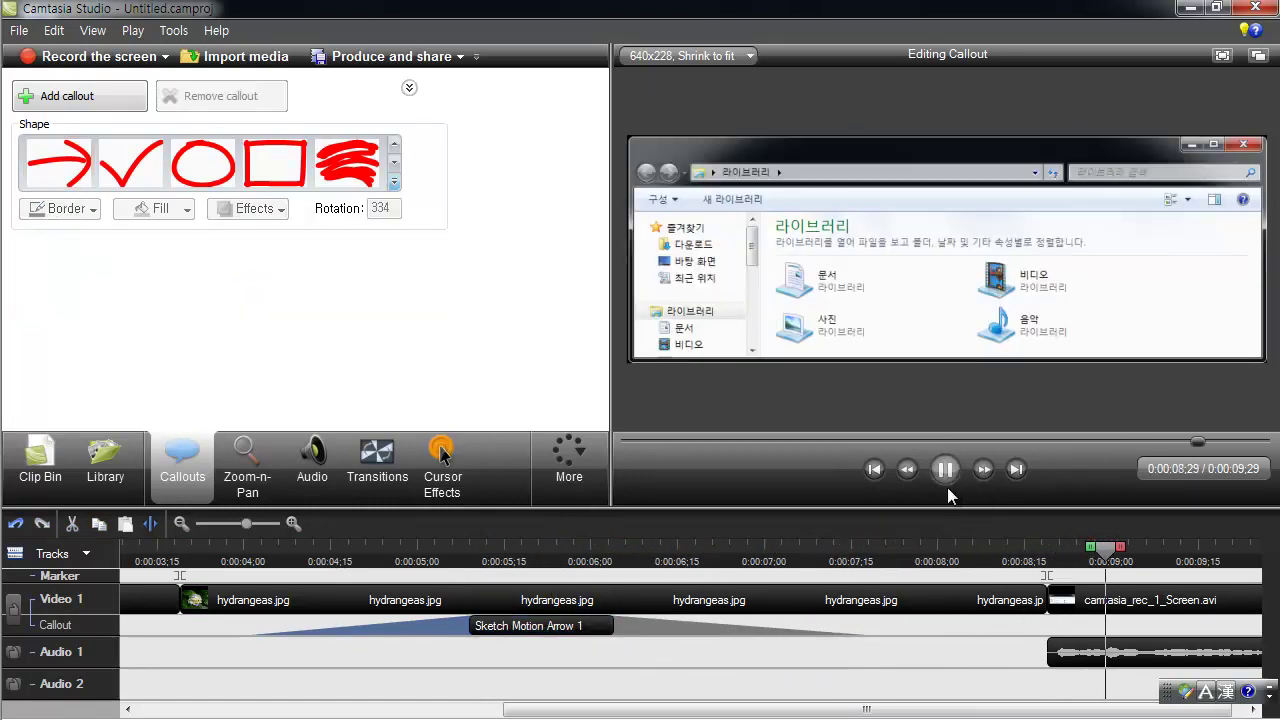
click(940, 480)
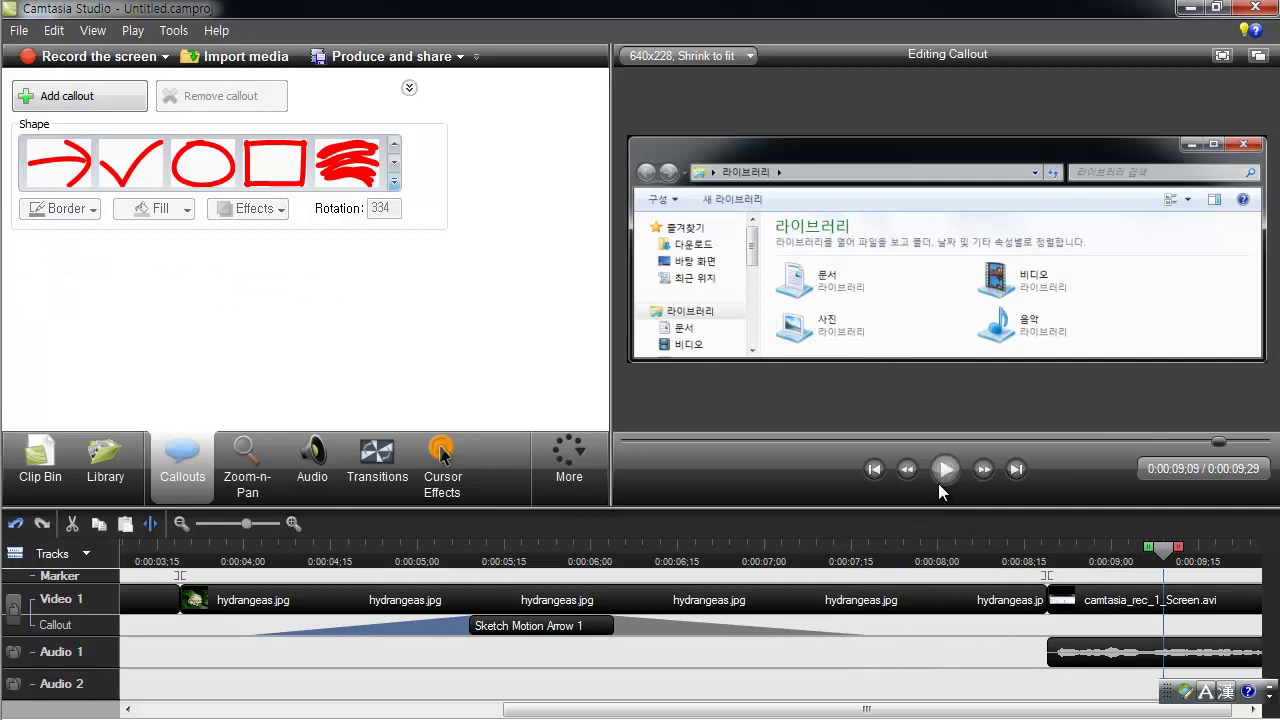
Add the plain right-pointing arrow from Shapes with Text at 0:00:05;21 and delete the sketch arrow callout
click(538, 576)
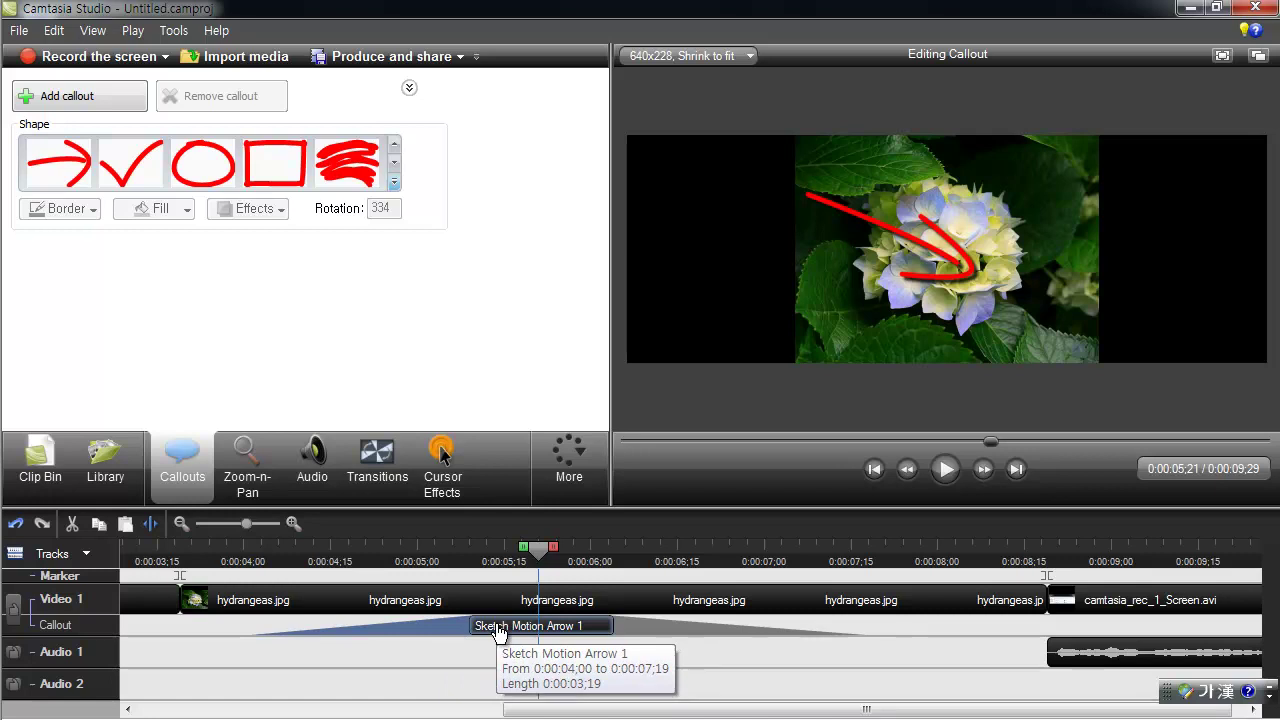
click(395, 183)
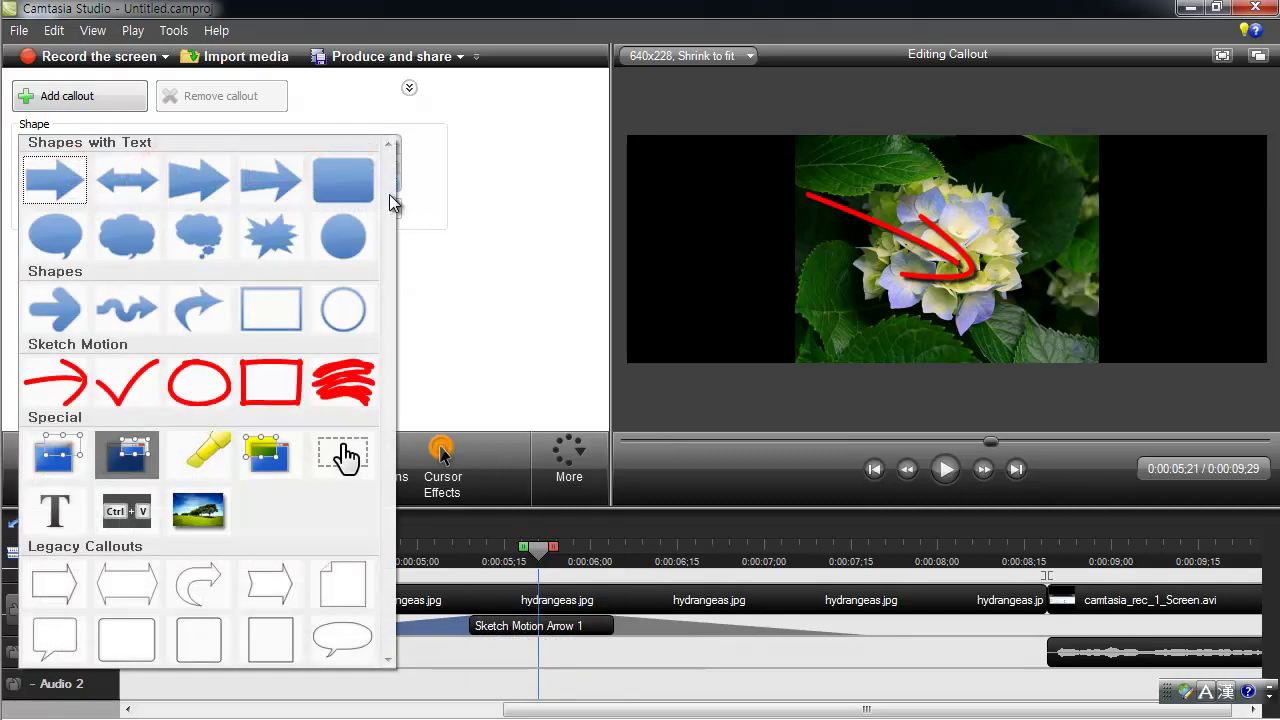
click(64, 191)
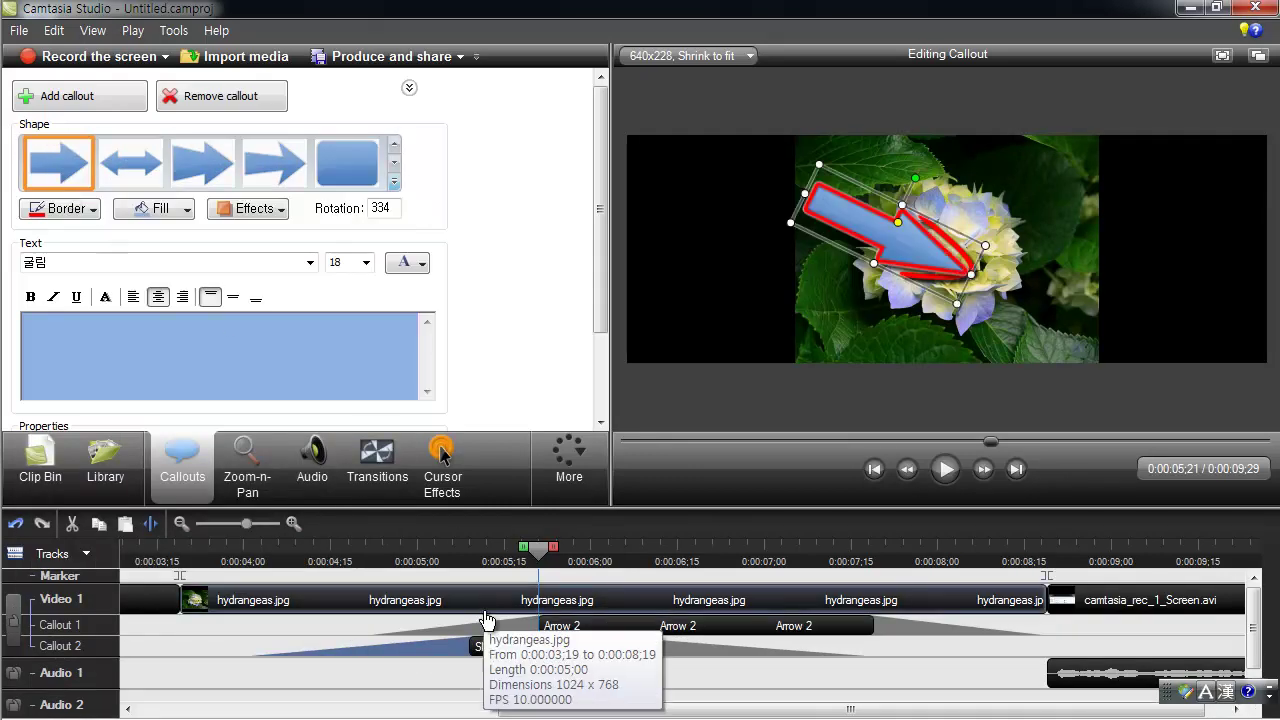
click(592, 645)
key(Delete)
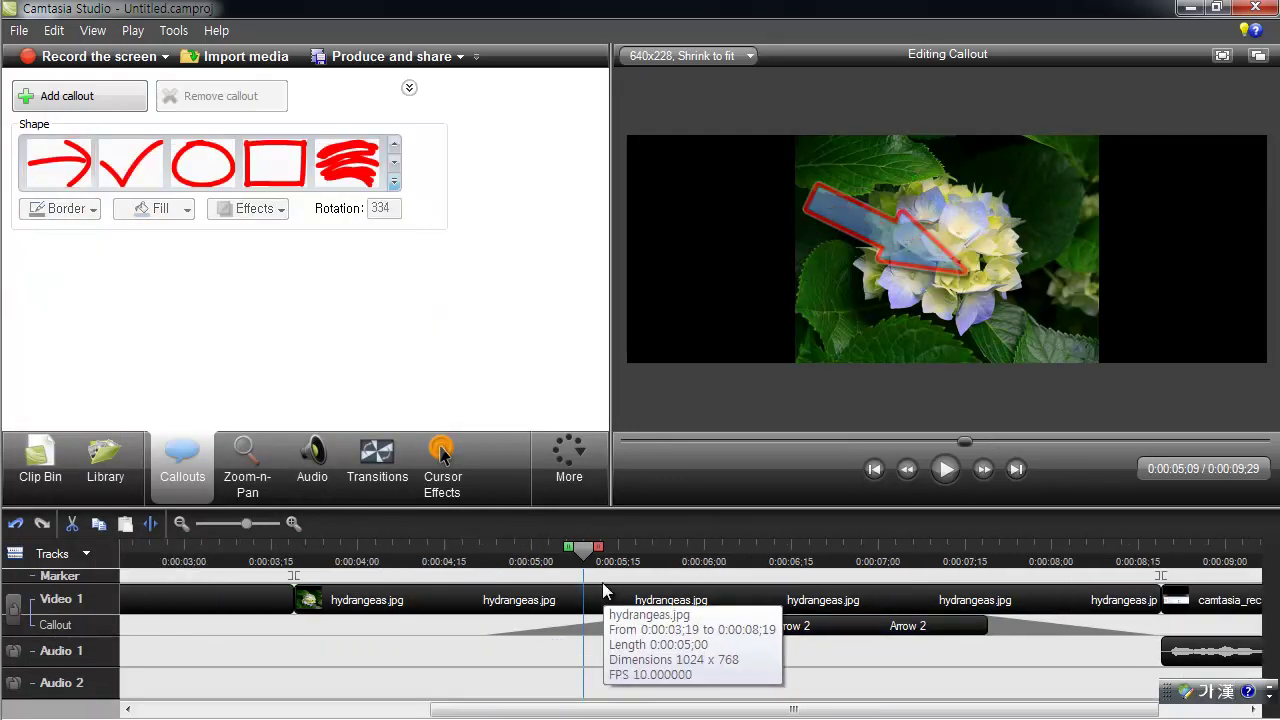
Examine the filled arrow callout's fade in and fade out settings, and play its fade-in from about 0:00:04;21
click(800, 626)
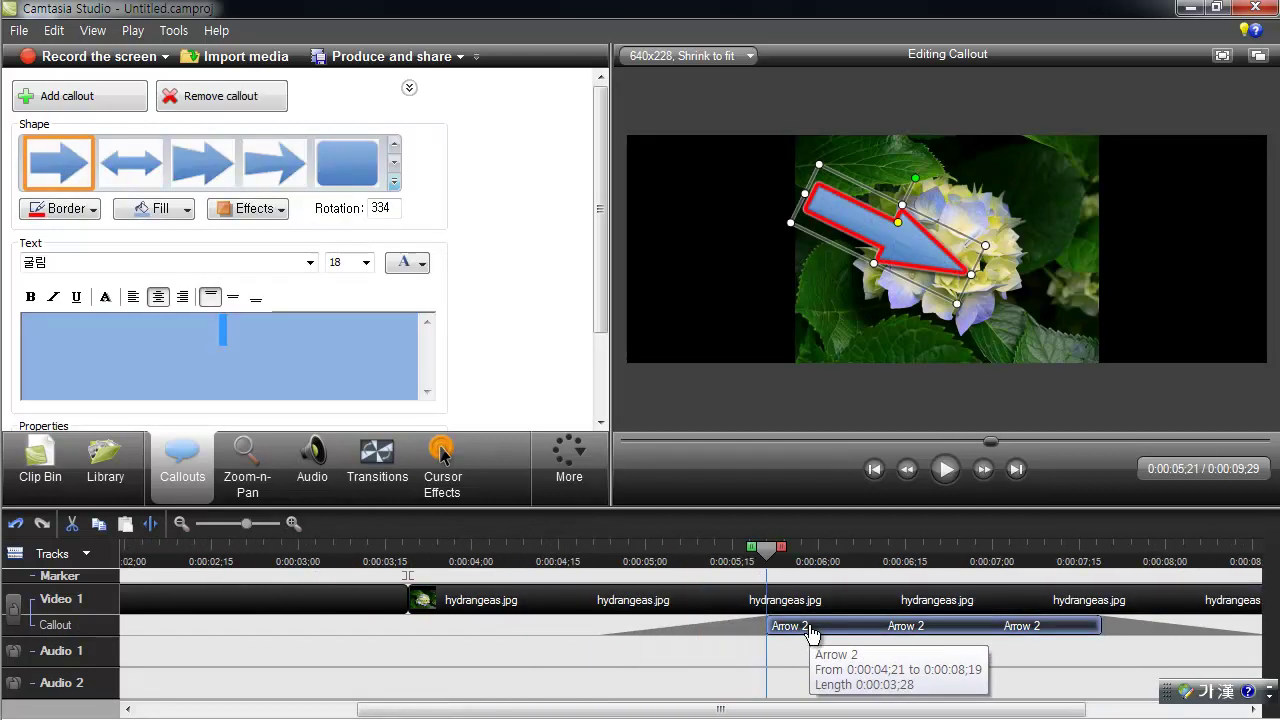
scroll(605, 365, down, 3)
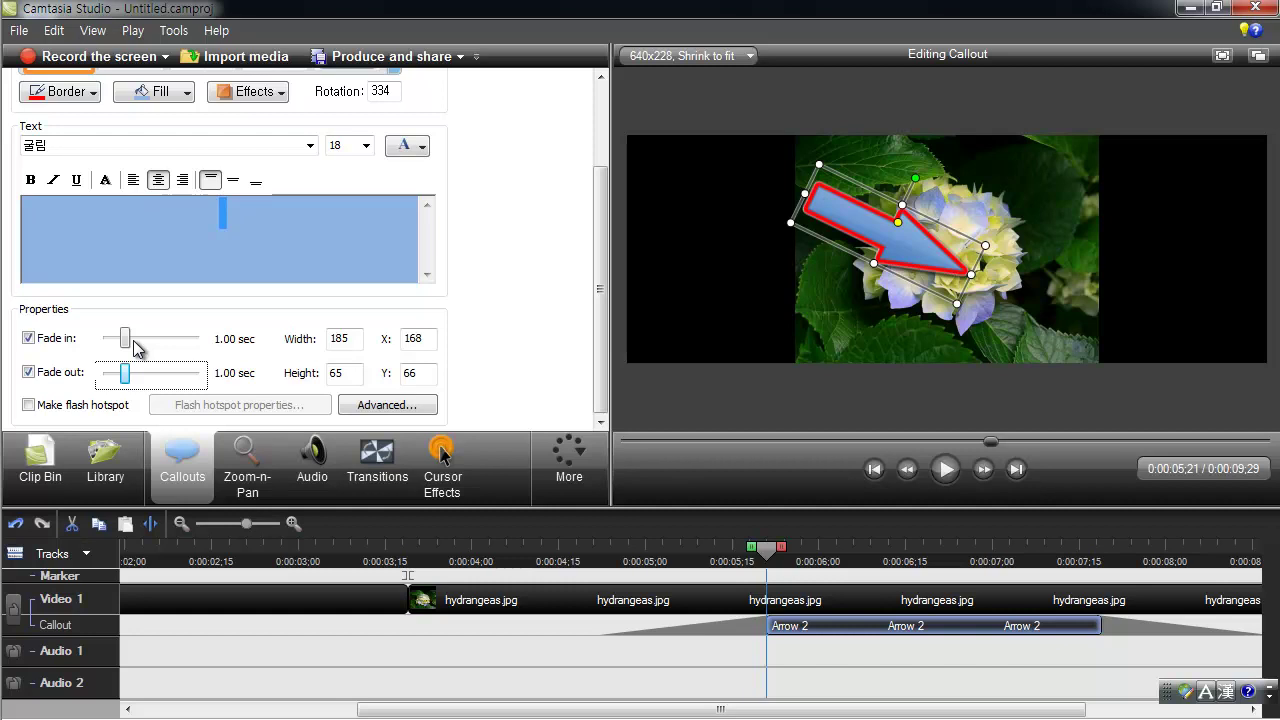
click(606, 562)
key(space)
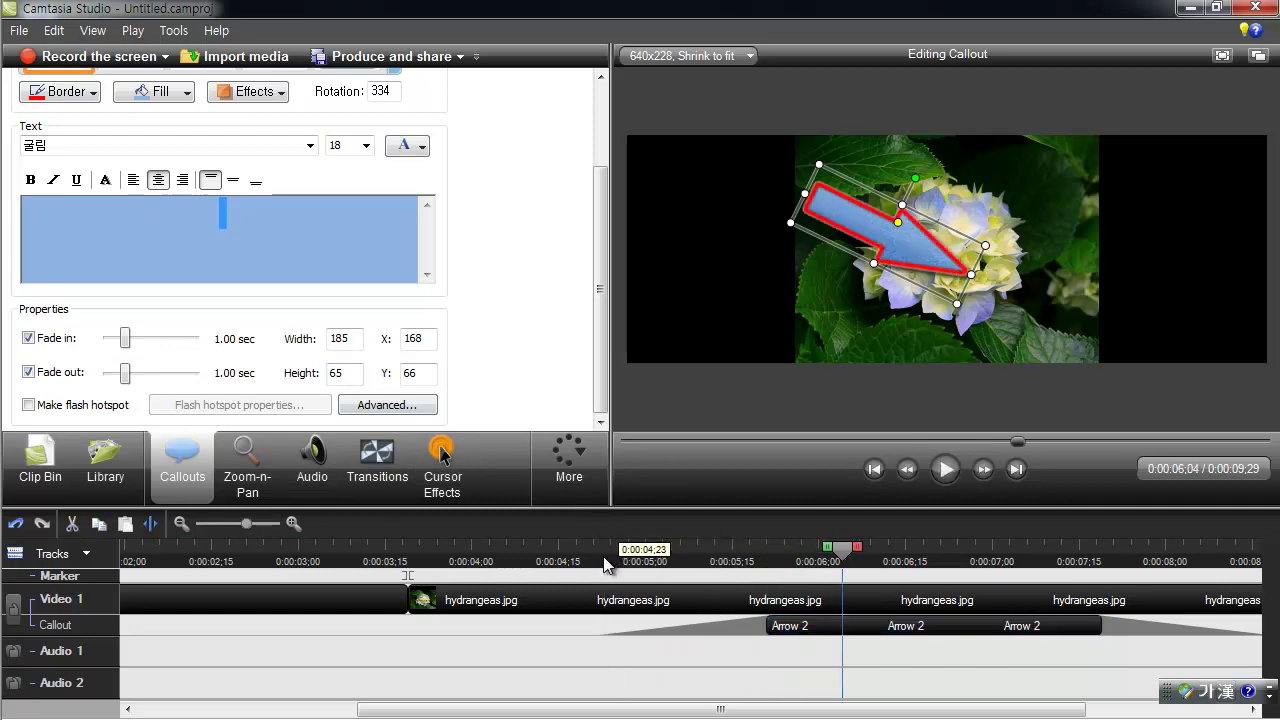
click(594, 562)
key(space)
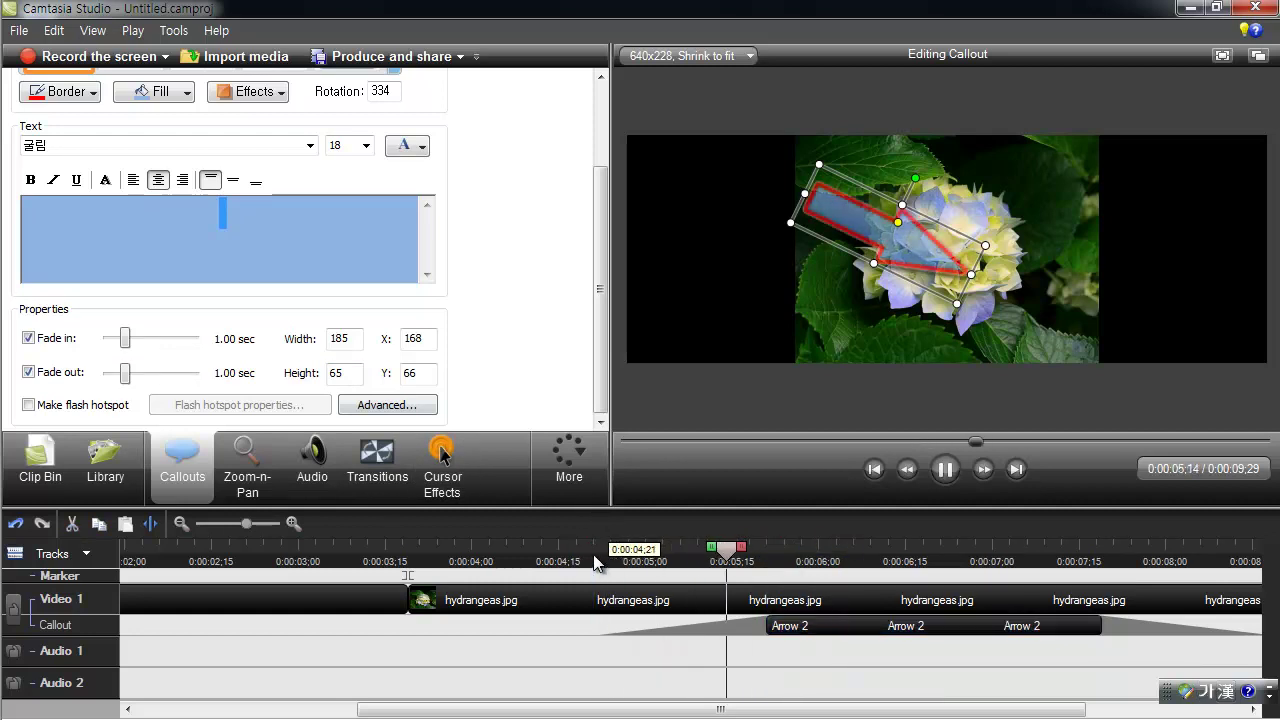
key(space)
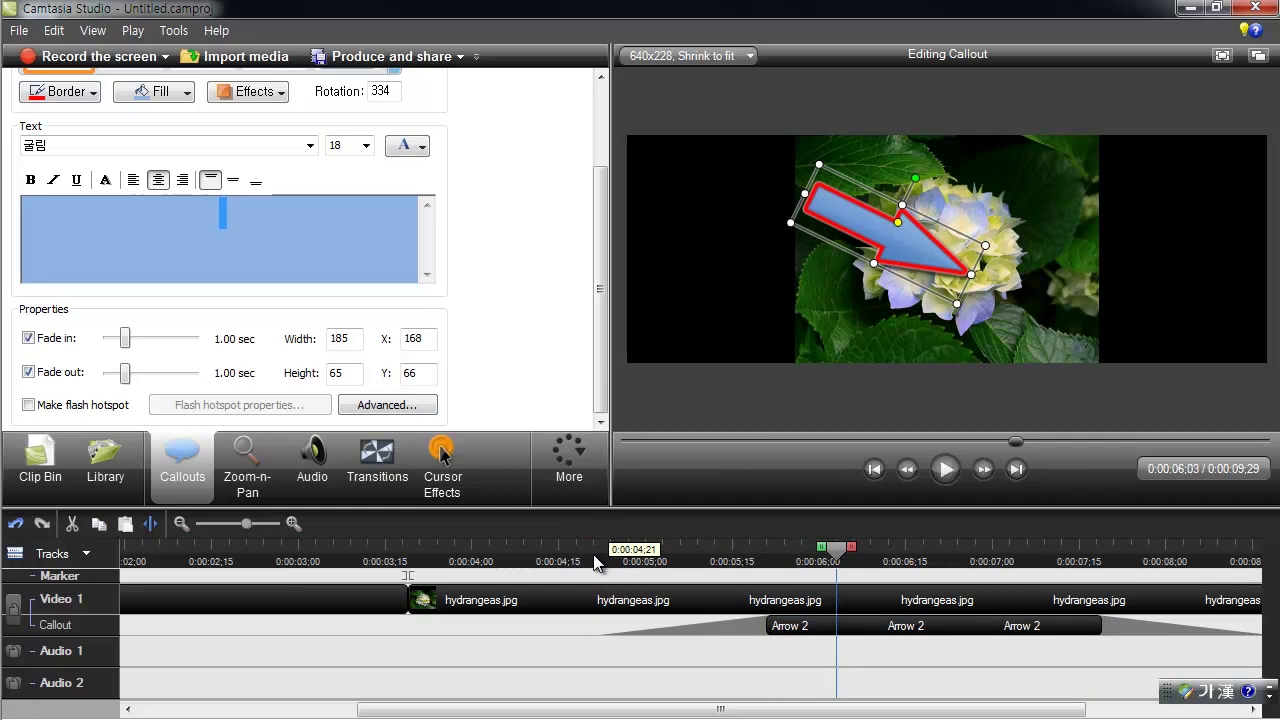
Delete the filled arrow callout from the hydrangeas.jpg clip
click(846, 628)
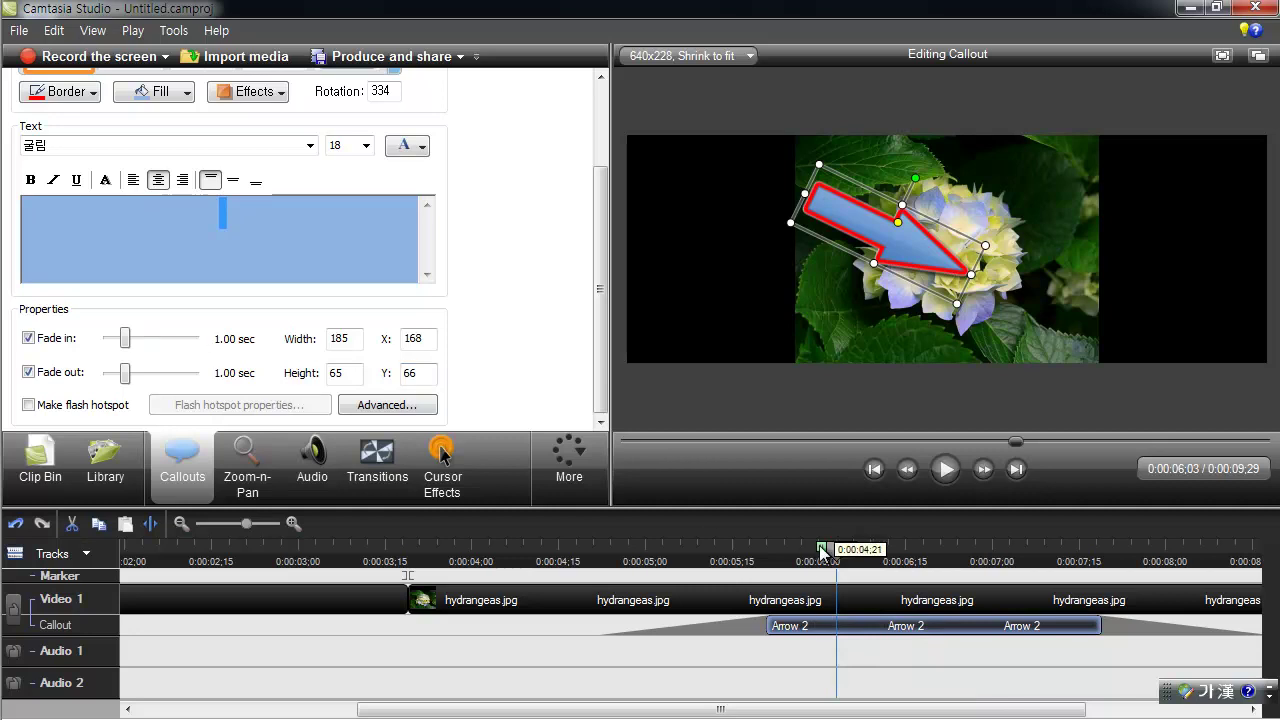
key(Delete)
click(395, 184)
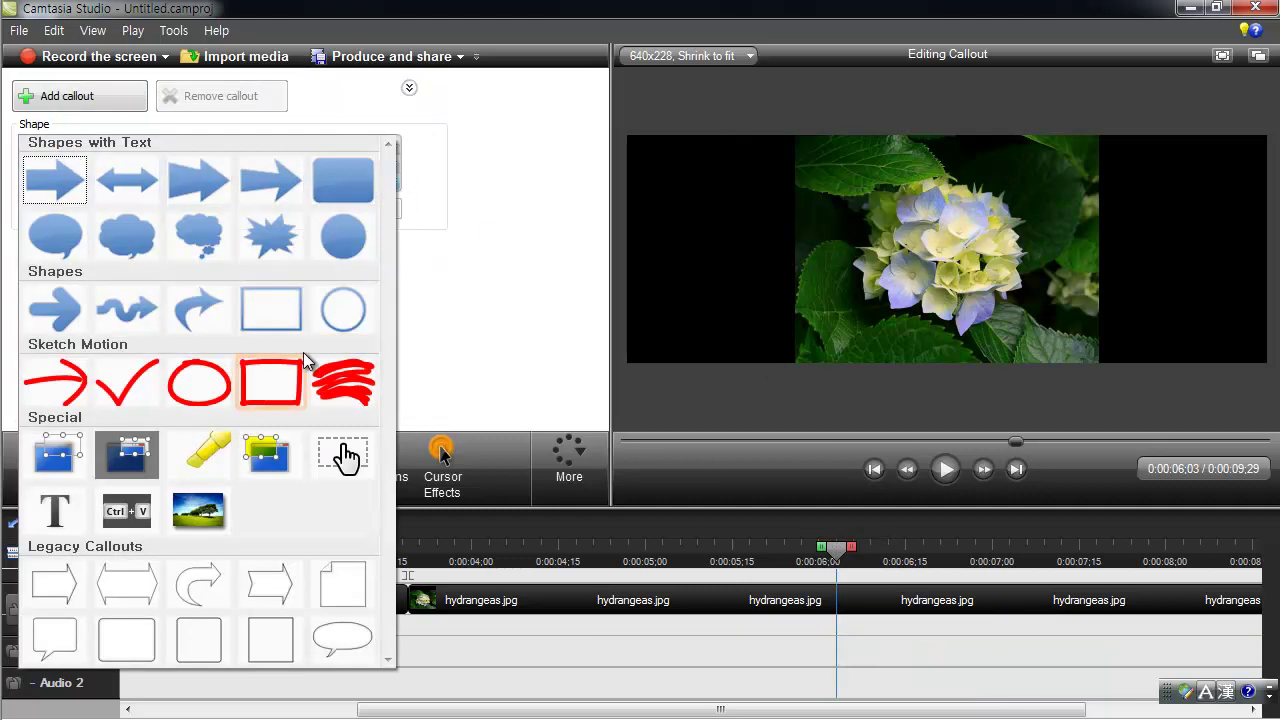
click(772, 560)
click(772, 560)
scroll(772, 560, down, 2)
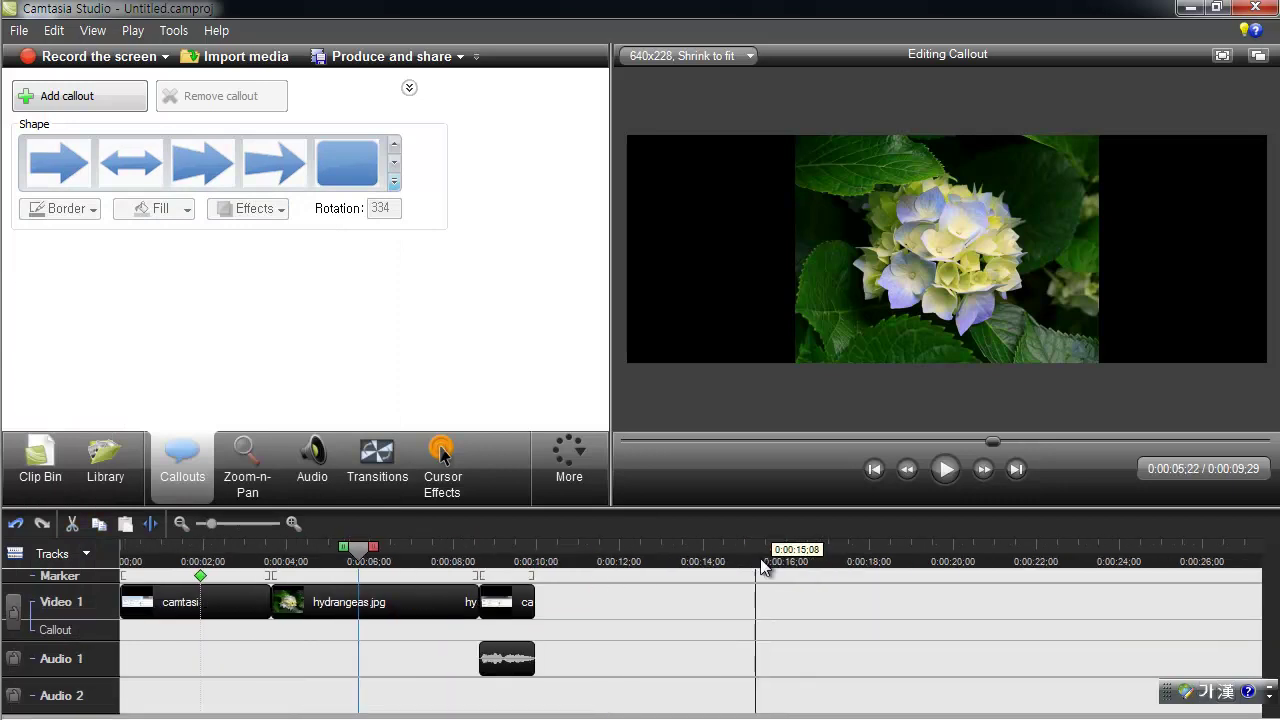
Add a Spotlight callout at 0:00:09;07 and shrink it to 36 by 22 around the 비디오 label at X 391, Y 127
click(505, 560)
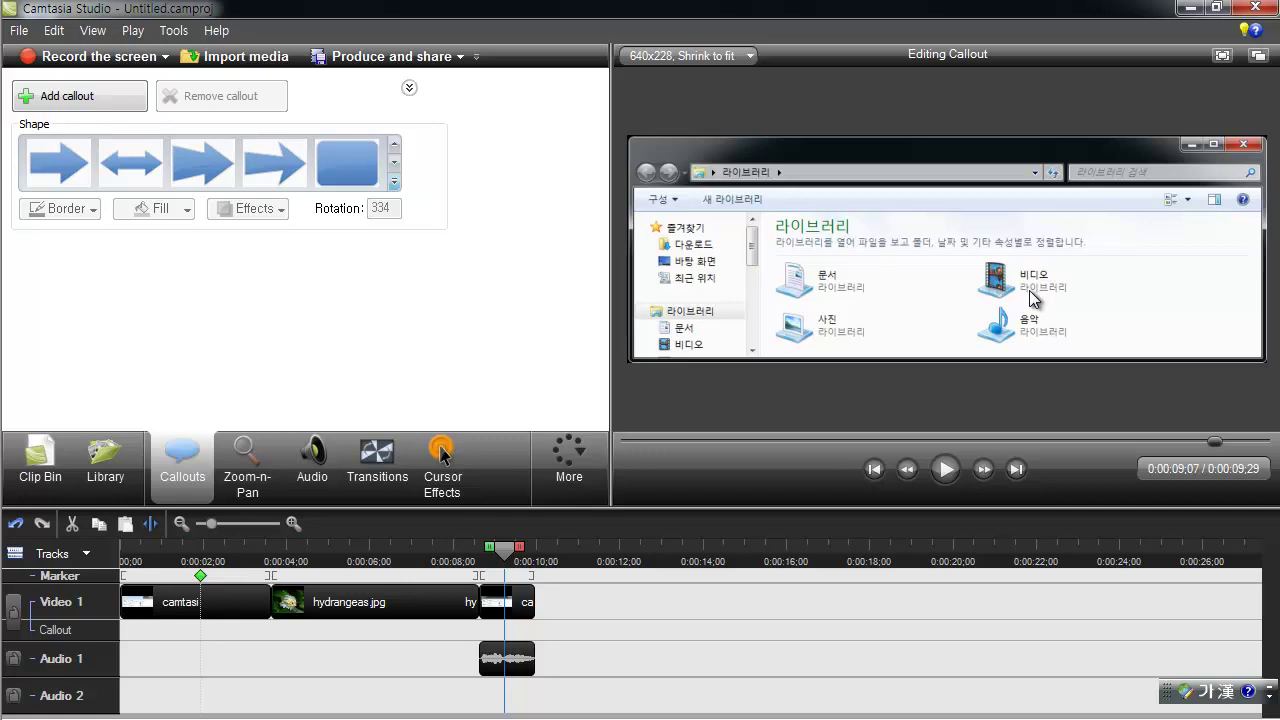
click(395, 183)
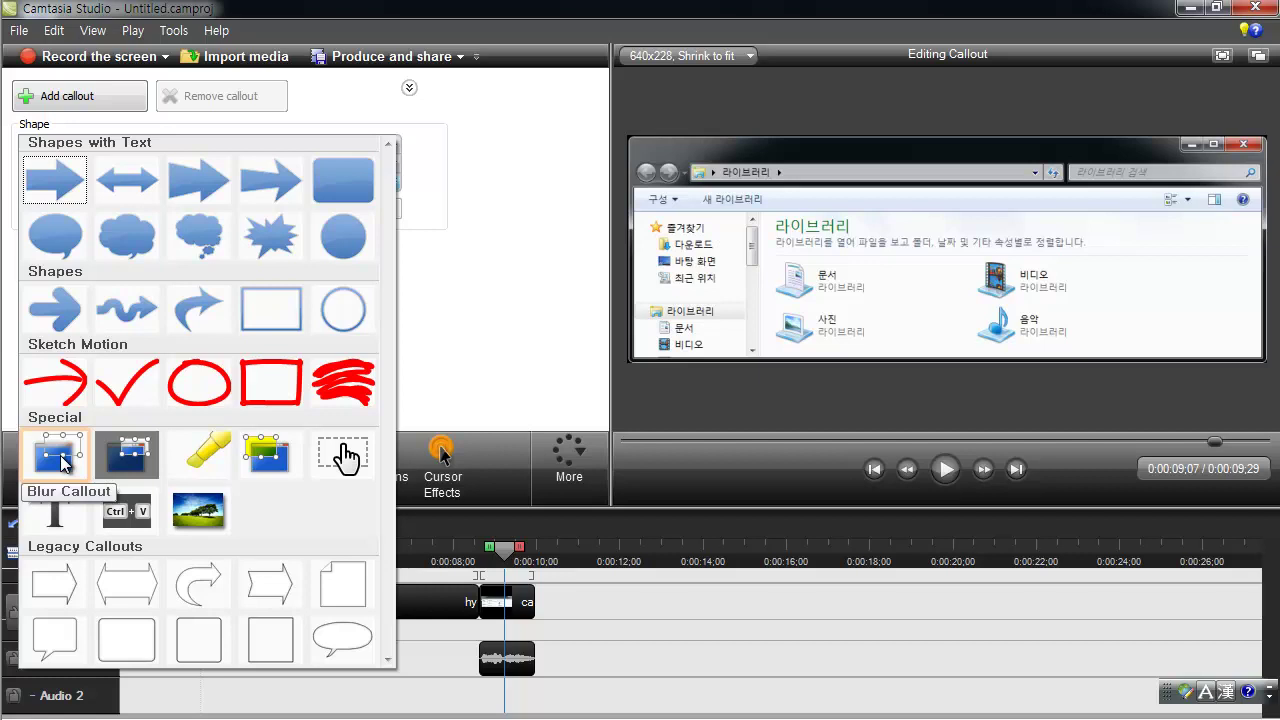
click(130, 462)
drag(909, 237, 1083, 293)
drag(1202, 330, 1056, 285)
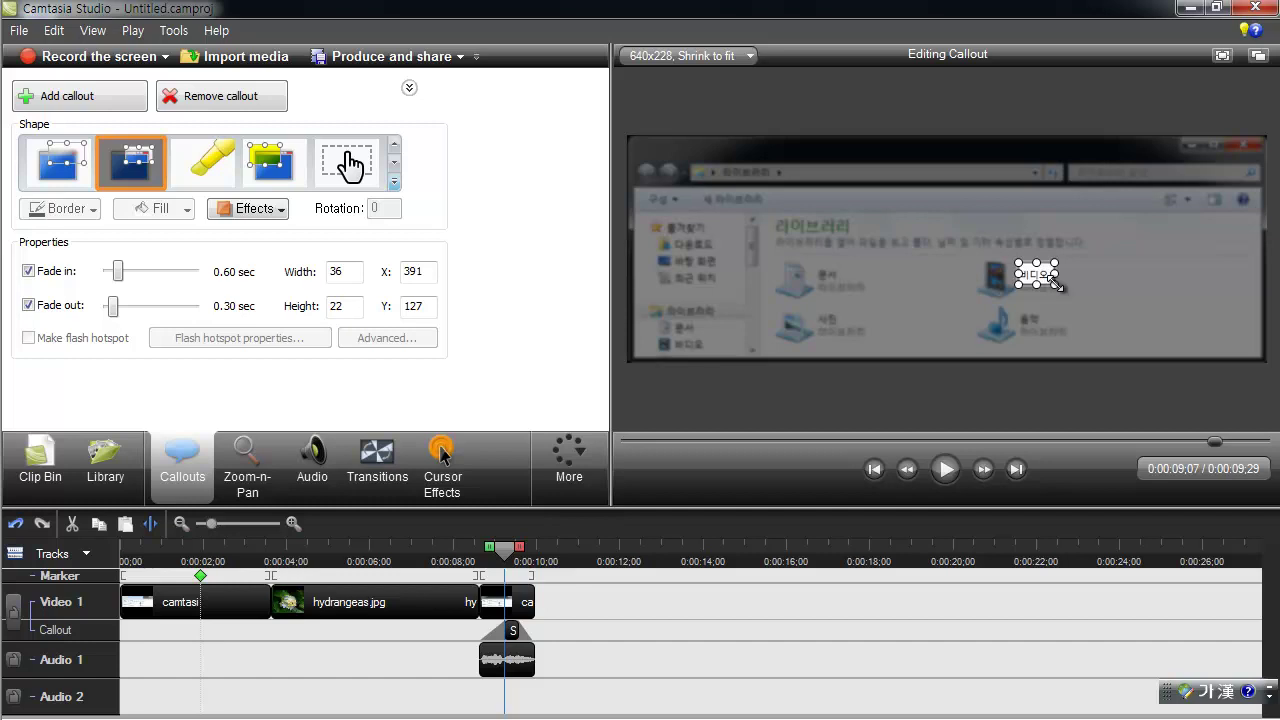
Play the timeline from 0:00:08;11 to preview the Spotlight callout on the last screen recording clip
drag(504, 549, 471, 565)
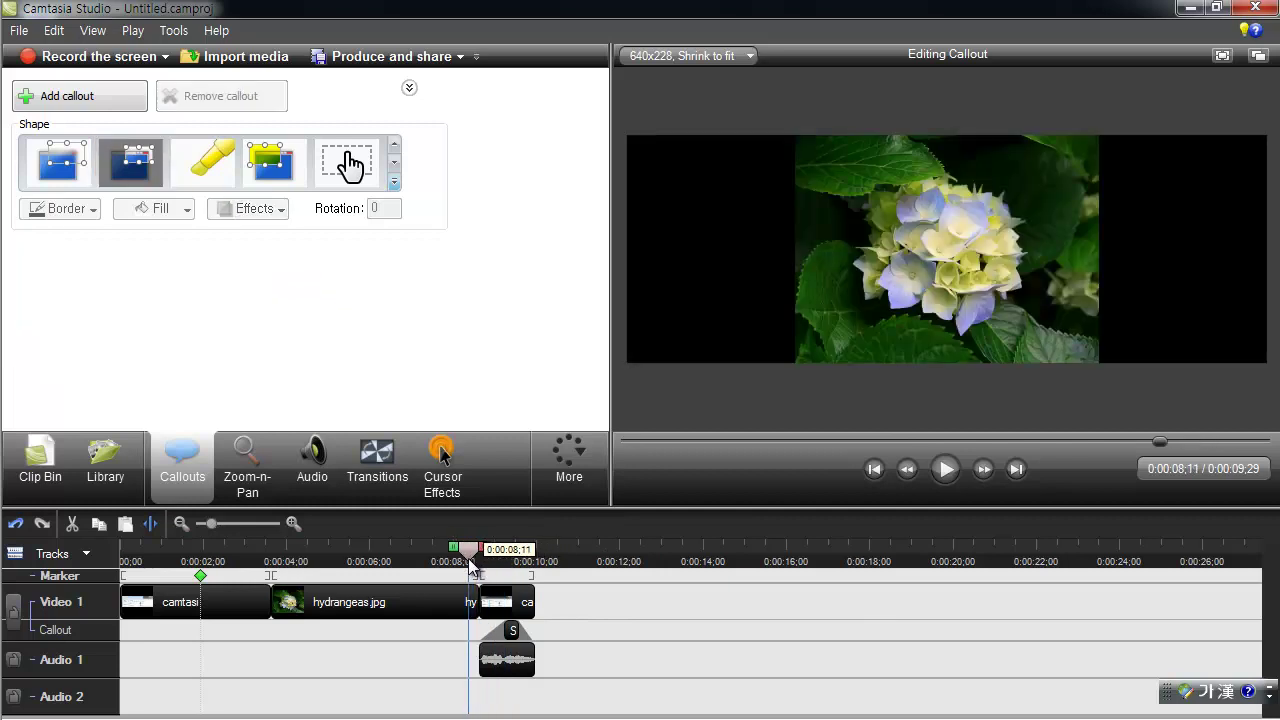
key(space)
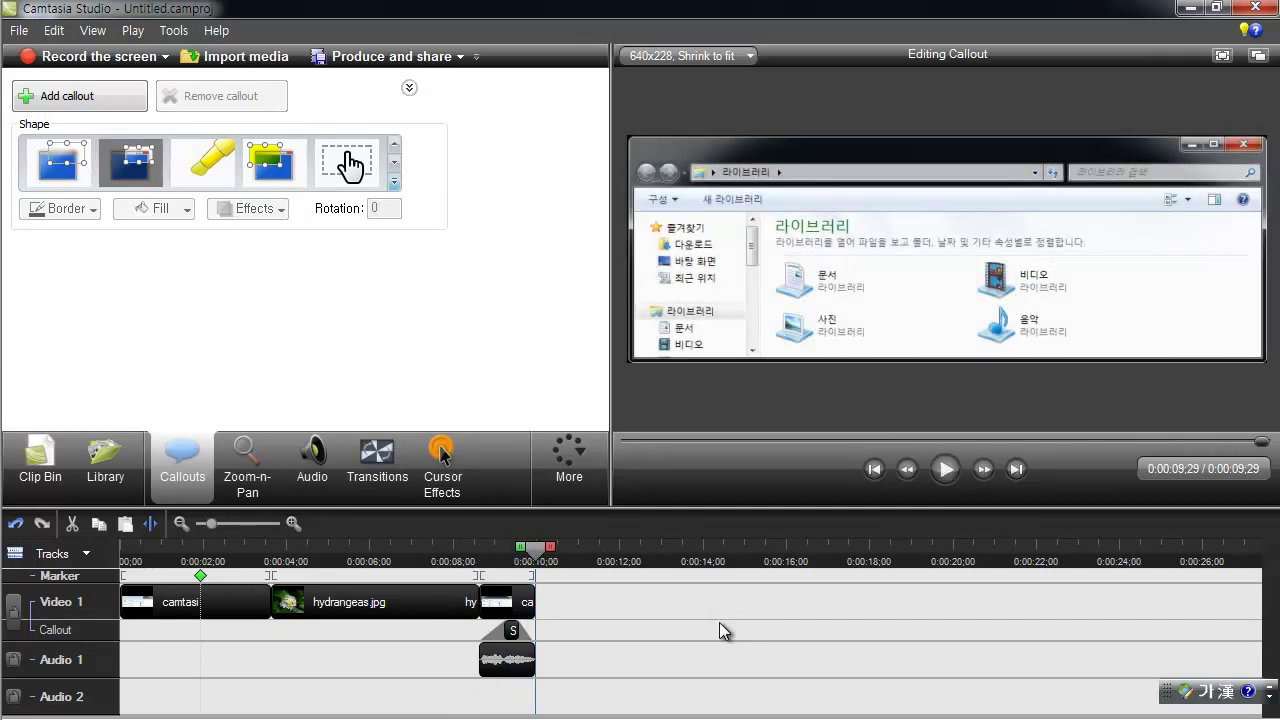
key(space)
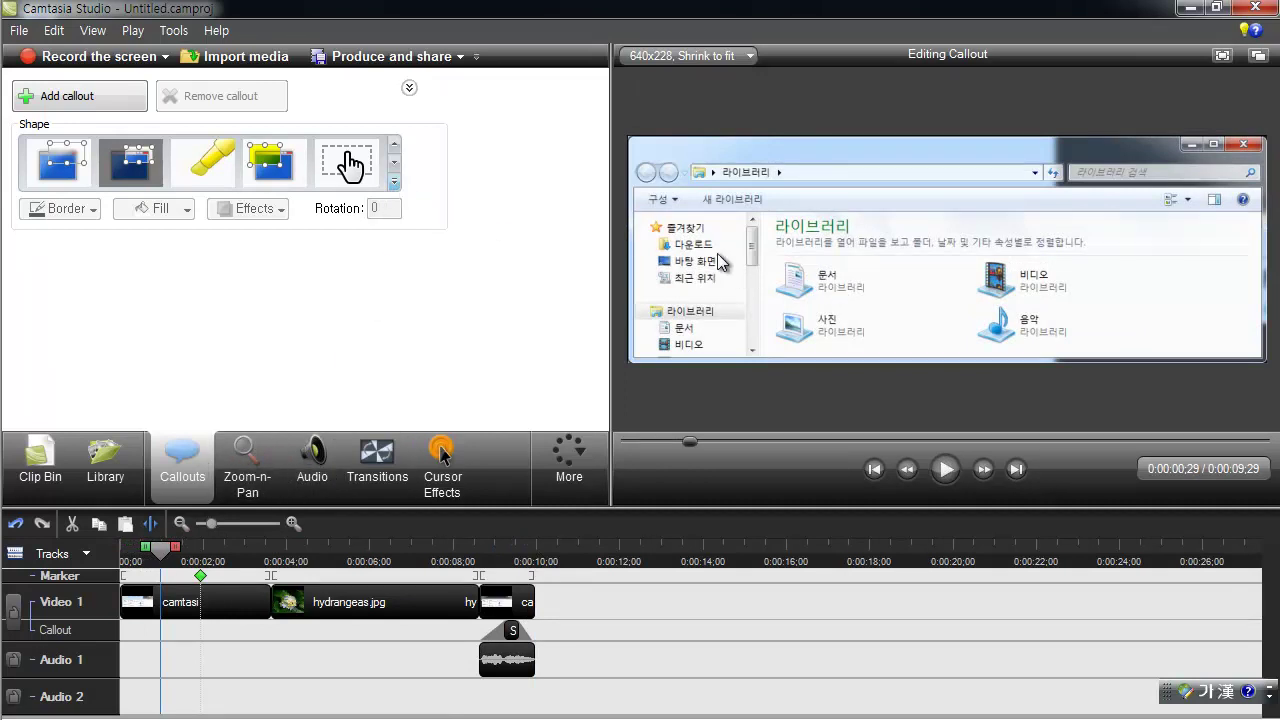
Add a Blur callout at 0:00:00;29 and shrink it to 25 by 20 over the 문서 label at X 187, Y 125
click(394, 186)
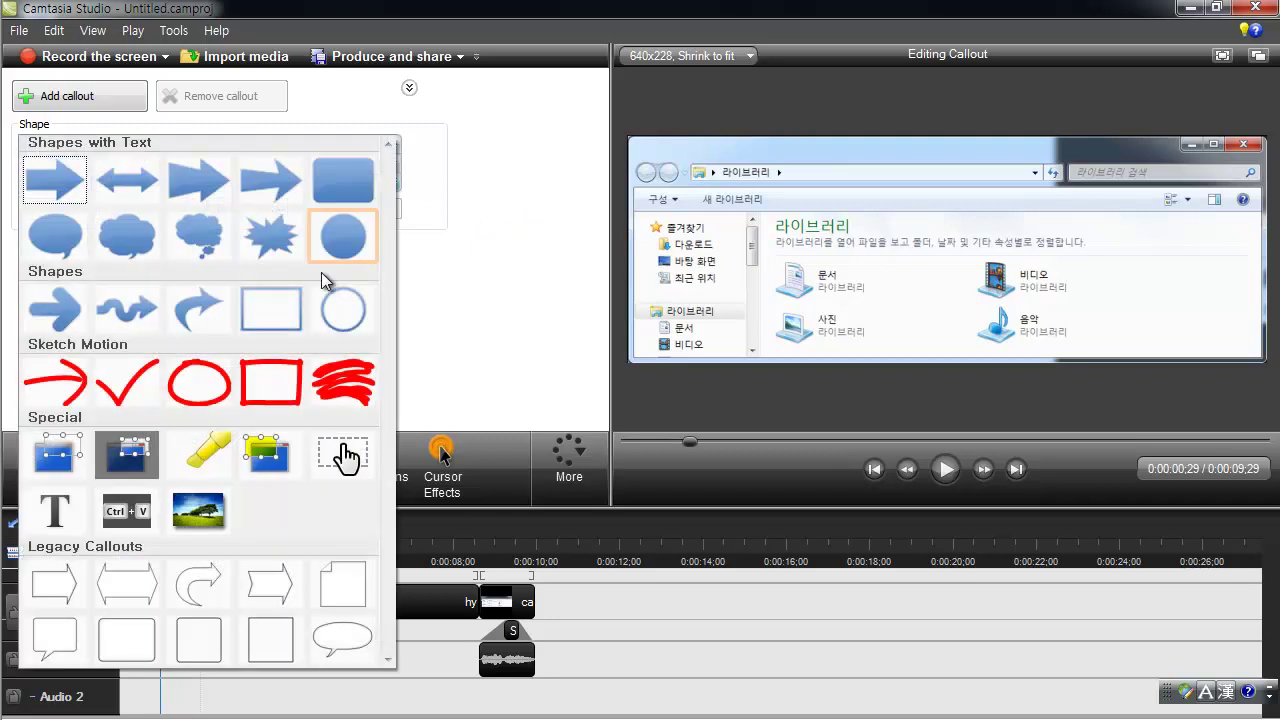
click(55, 455)
drag(1046, 277, 841, 274)
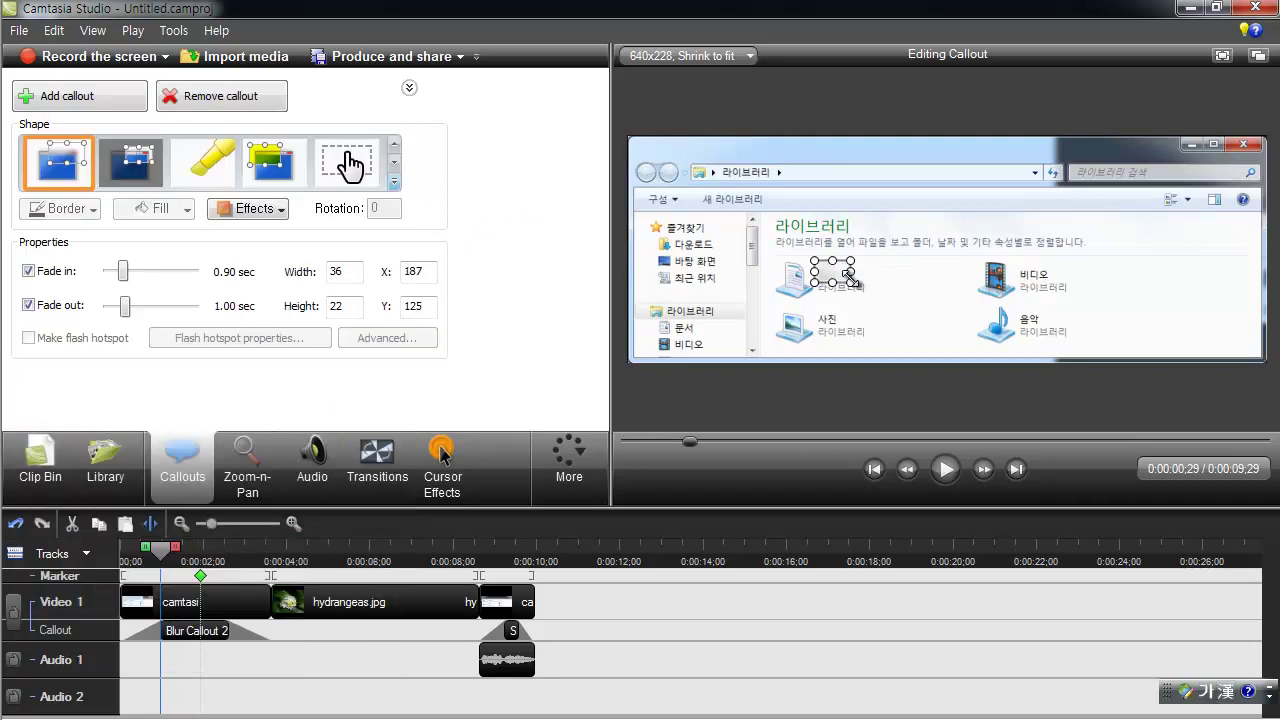
click(858, 297)
click(827, 271)
Examine the Blur callout's properties and the gallery of available callout shapes
click(394, 181)
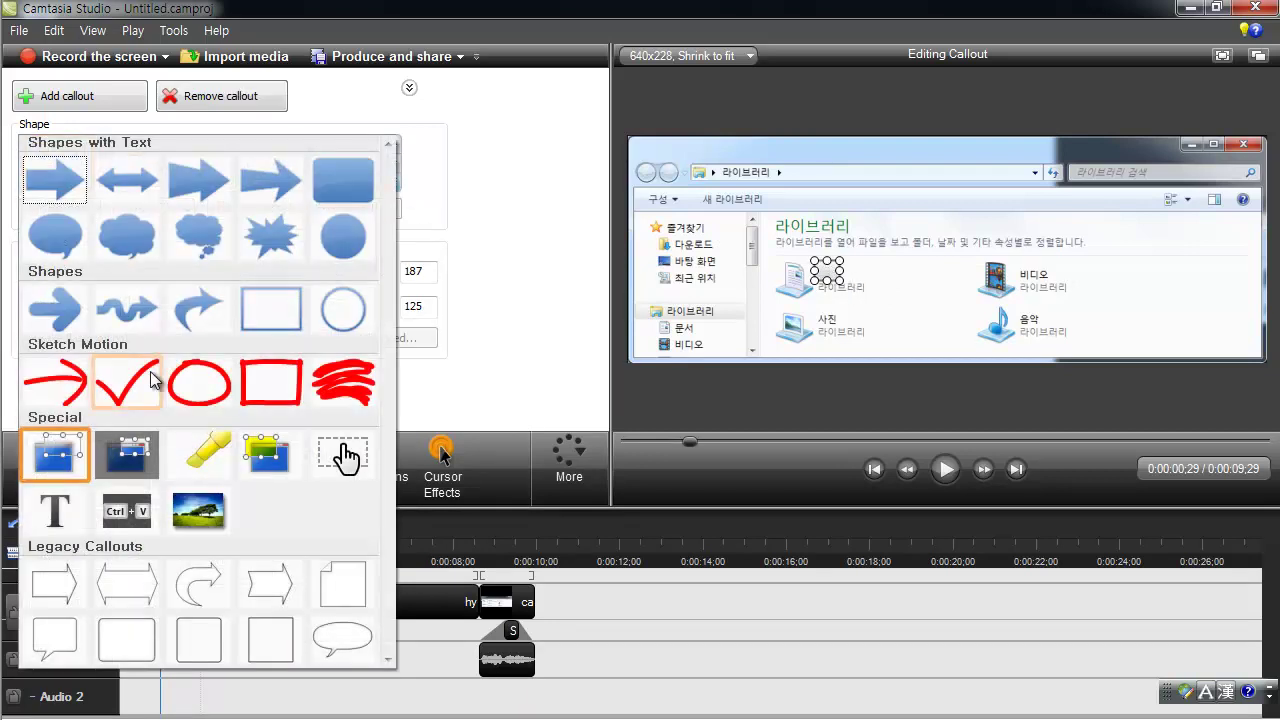
click(62, 472)
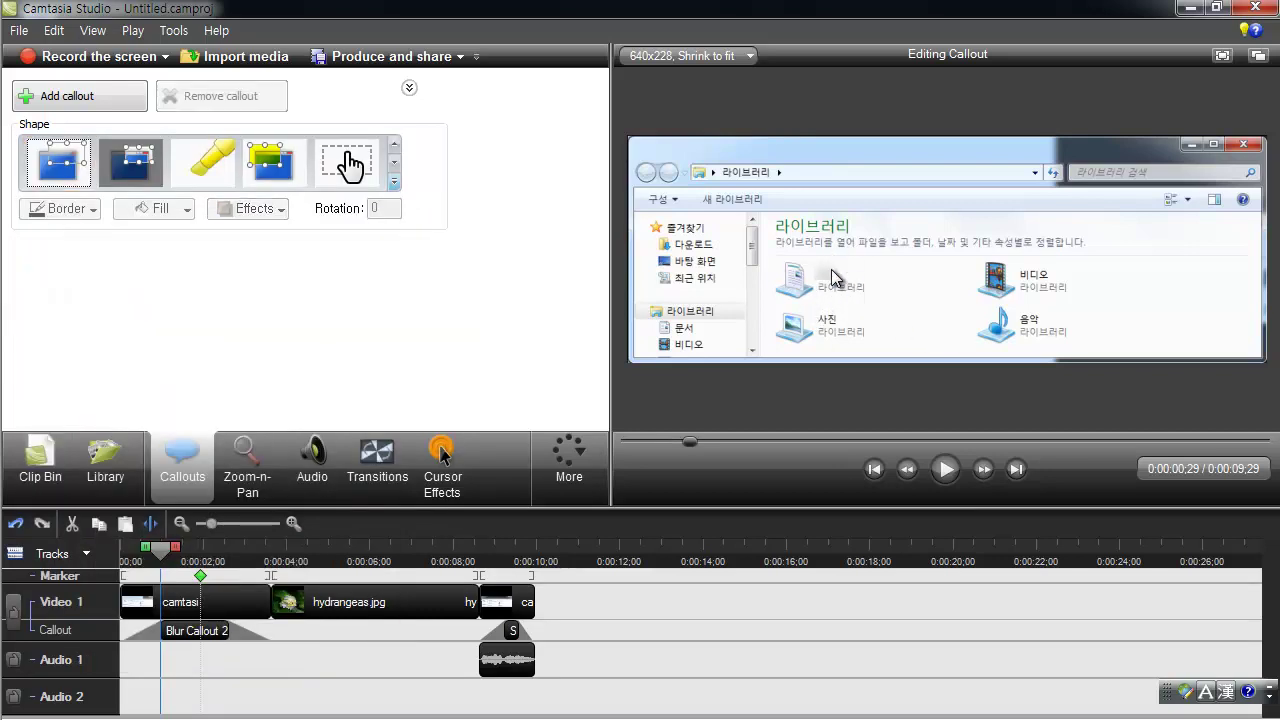
click(832, 283)
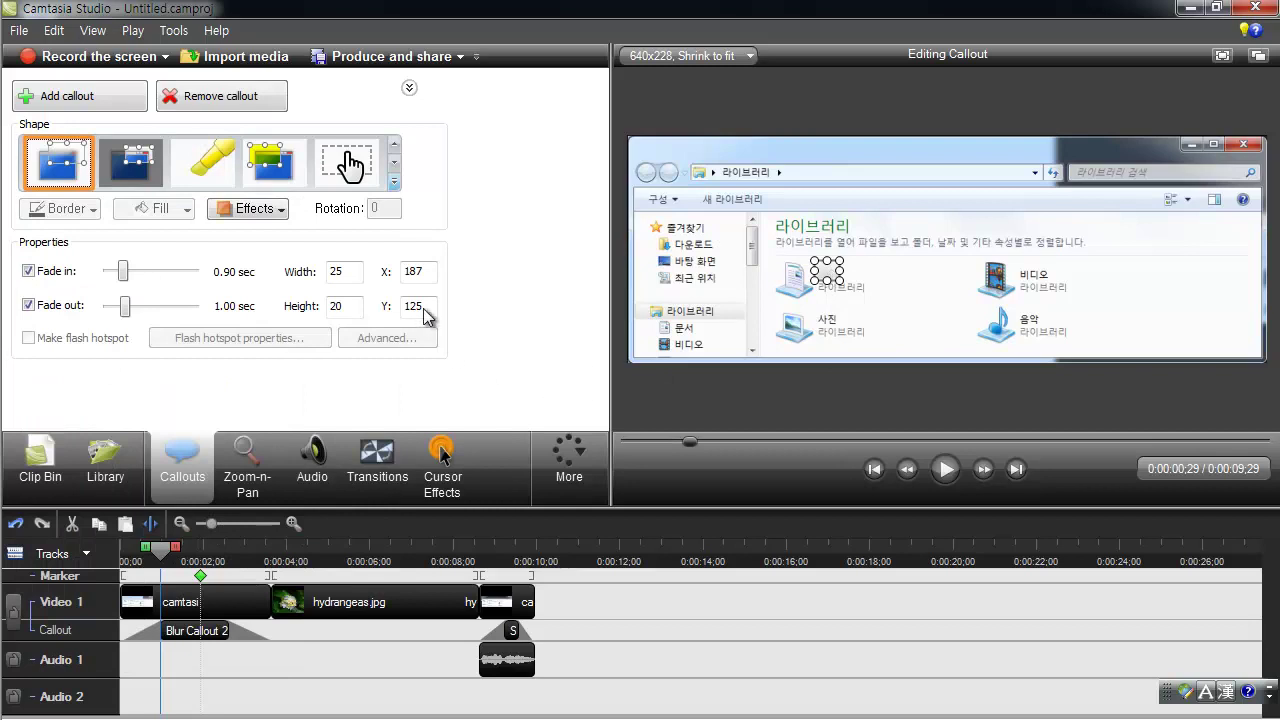
click(396, 186)
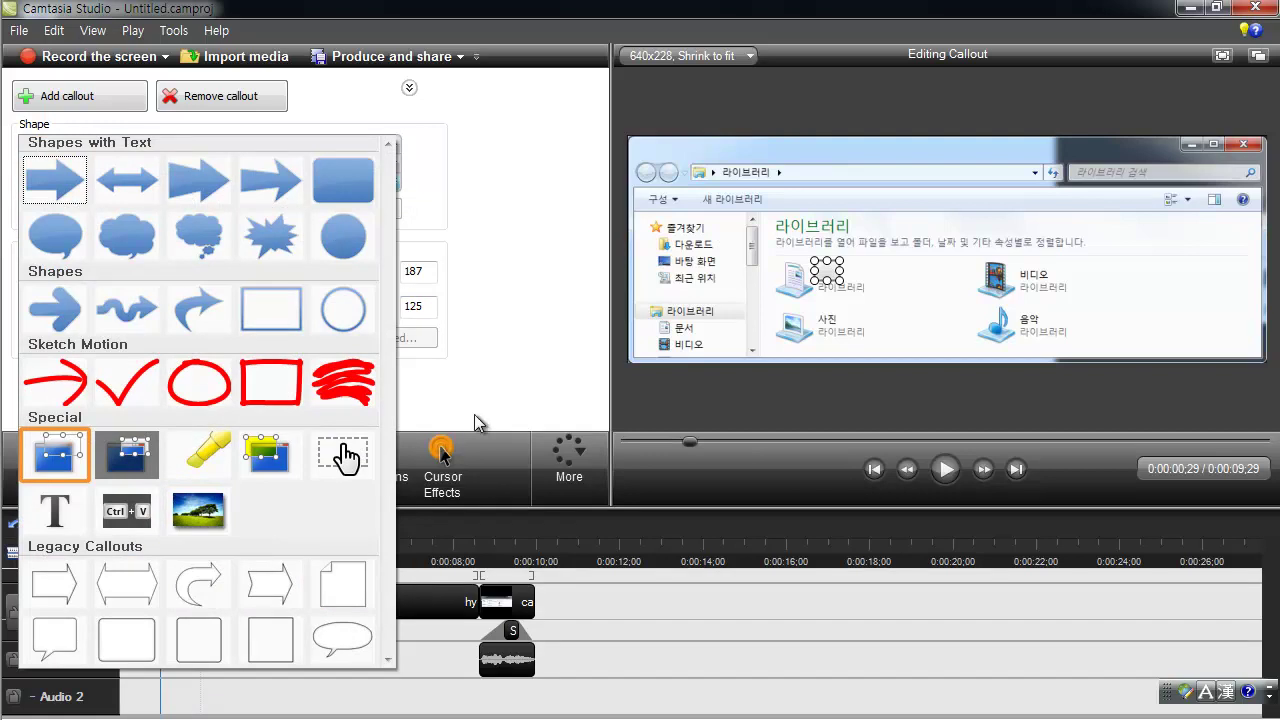
click(543, 333)
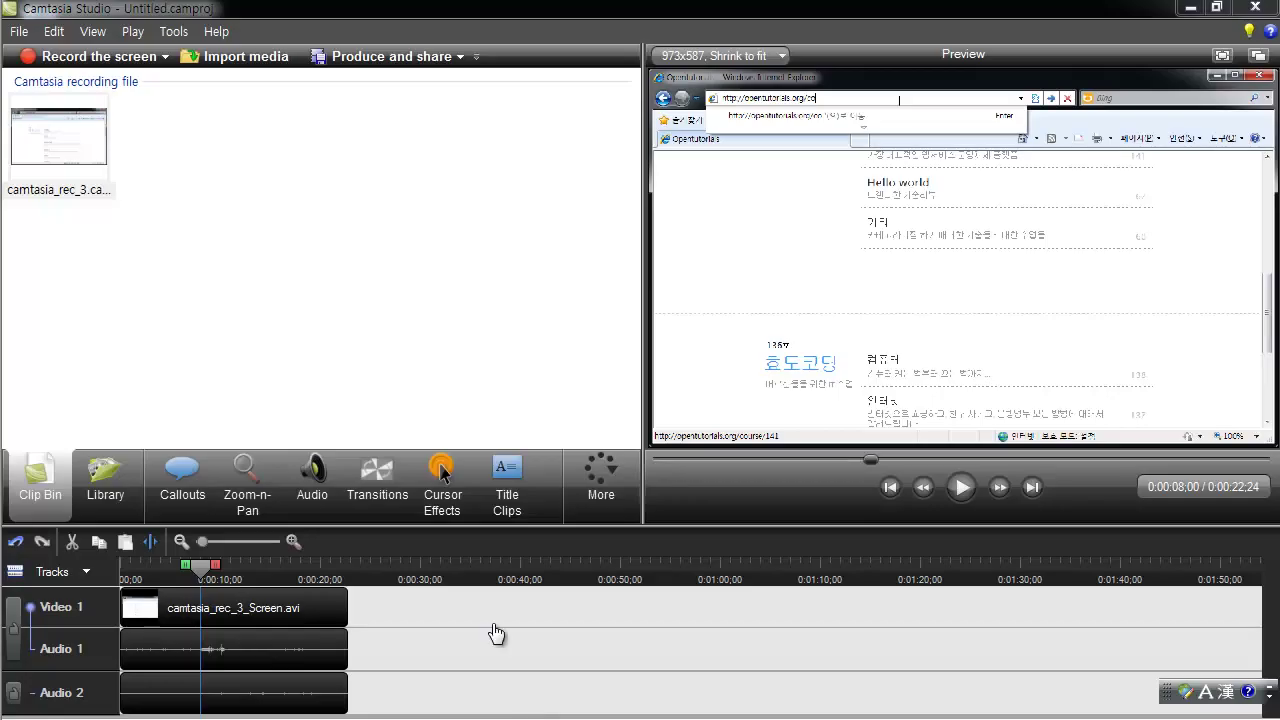
Open Zoom-n-Pan for camtasia_rec_3_Screen.avi, move the playhead to 0:00:07;09, and review the Scale and Duration settings
click(247, 480)
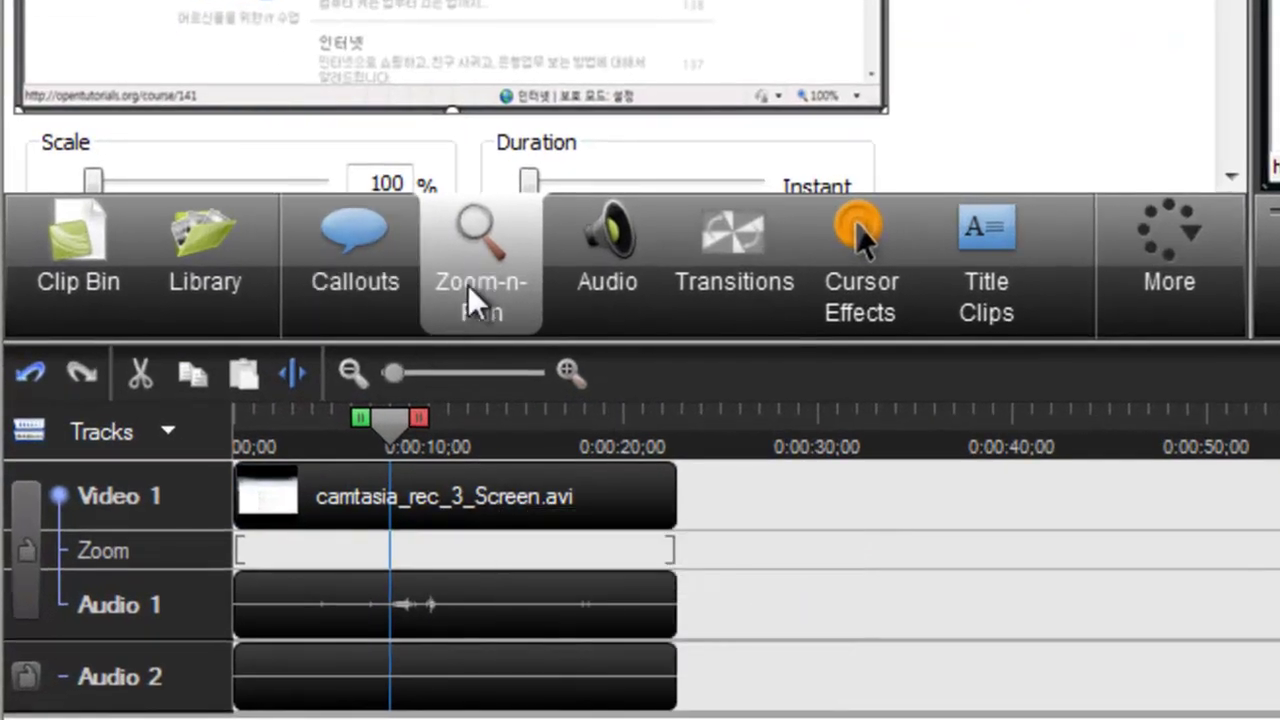
mouse_move(390, 420)
mouse_down()
mouse_move(286, 425)
mouse_move(390, 457)
mouse_move(386, 440)
mouse_move(417, 436)
mouse_move(333, 432)
mouse_move(432, 430)
mouse_move(300, 434)
mouse_move(414, 434)
mouse_move(528, 462)
mouse_move(333, 432)
mouse_move(389, 430)
mouse_move(375, 430)
mouse_up()
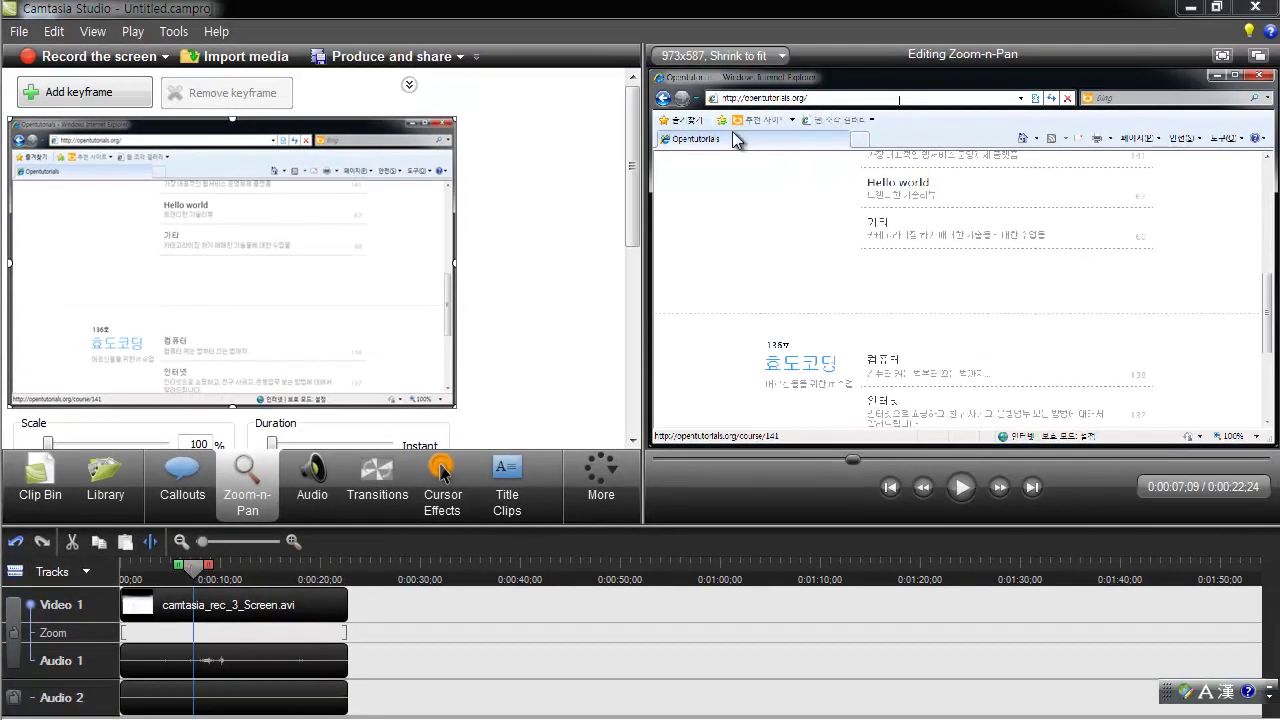
mouse_move(193, 567)
mouse_down()
mouse_move(243, 572)
mouse_move(196, 578)
mouse_up()
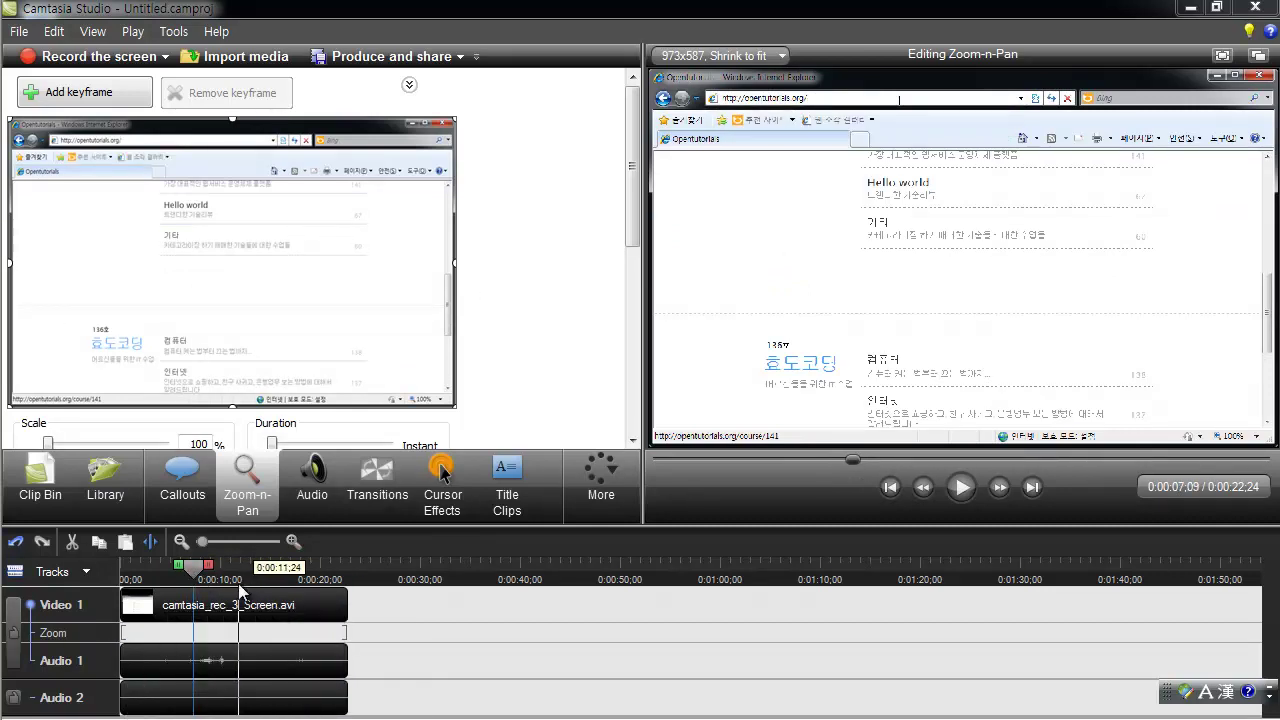
drag(634, 226, 639, 288)
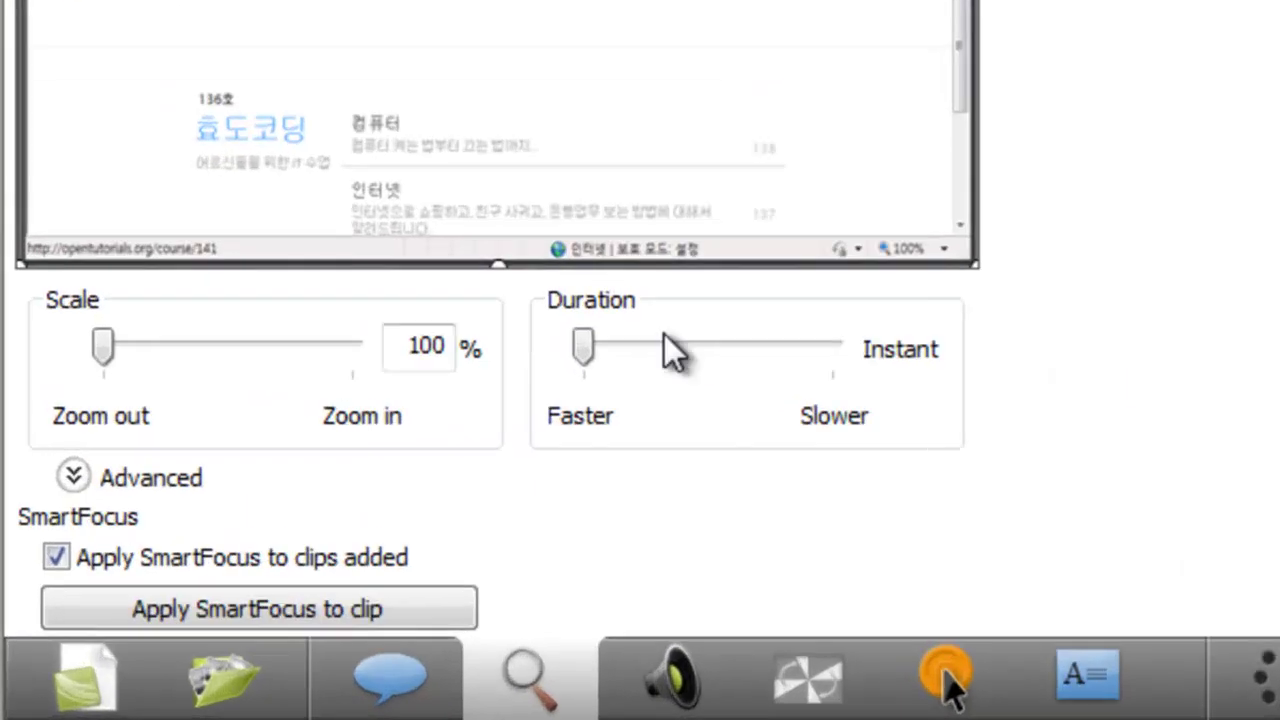
scroll(570, 350, up, 3)
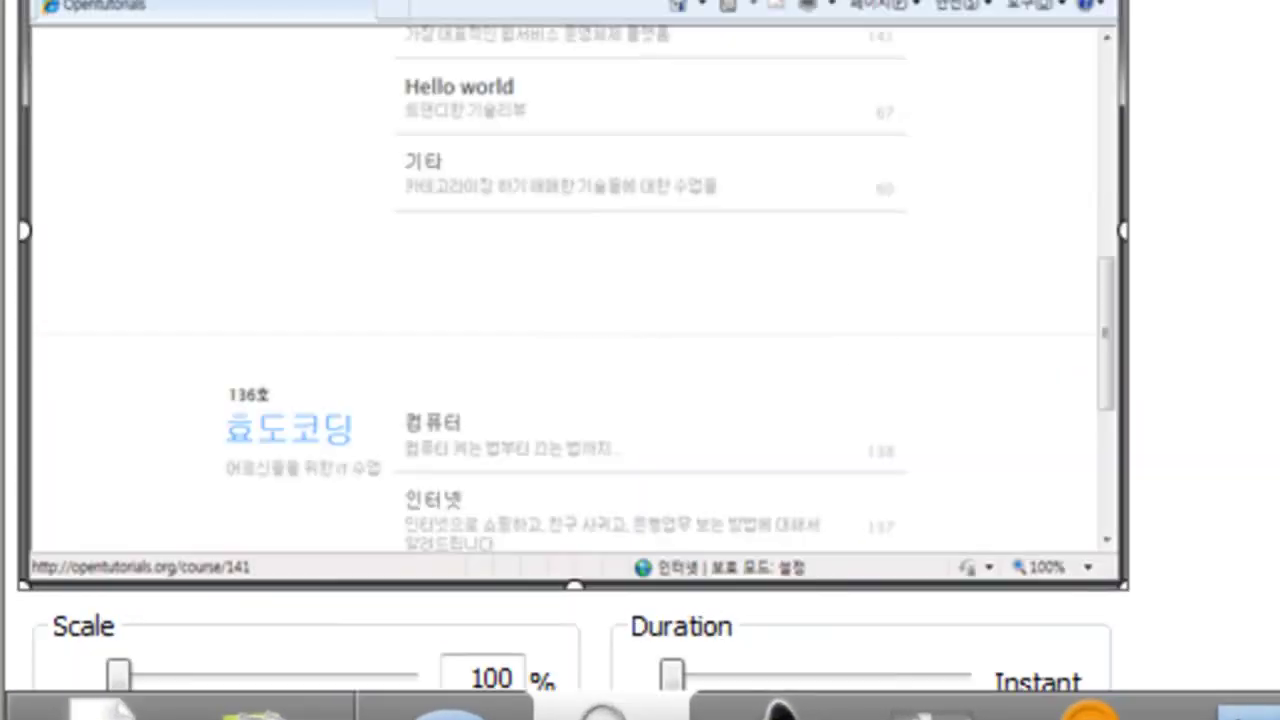
Create a zoom keyframe at 0:00:07;09 with a scale of about 410% and frame it on the browser's address bar
drag(118, 578, 158, 571)
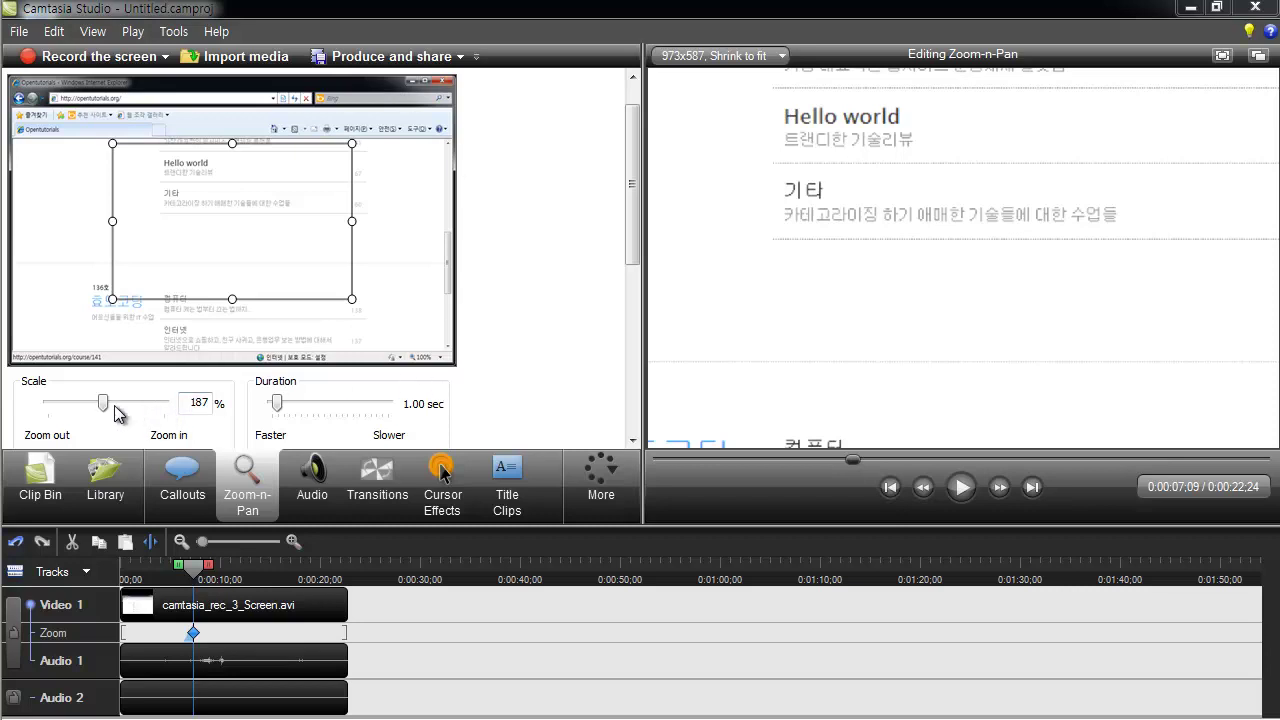
mouse_move(105, 412)
mouse_down()
mouse_move(80, 412)
mouse_move(143, 415)
mouse_move(52, 404)
mouse_move(126, 404)
mouse_up()
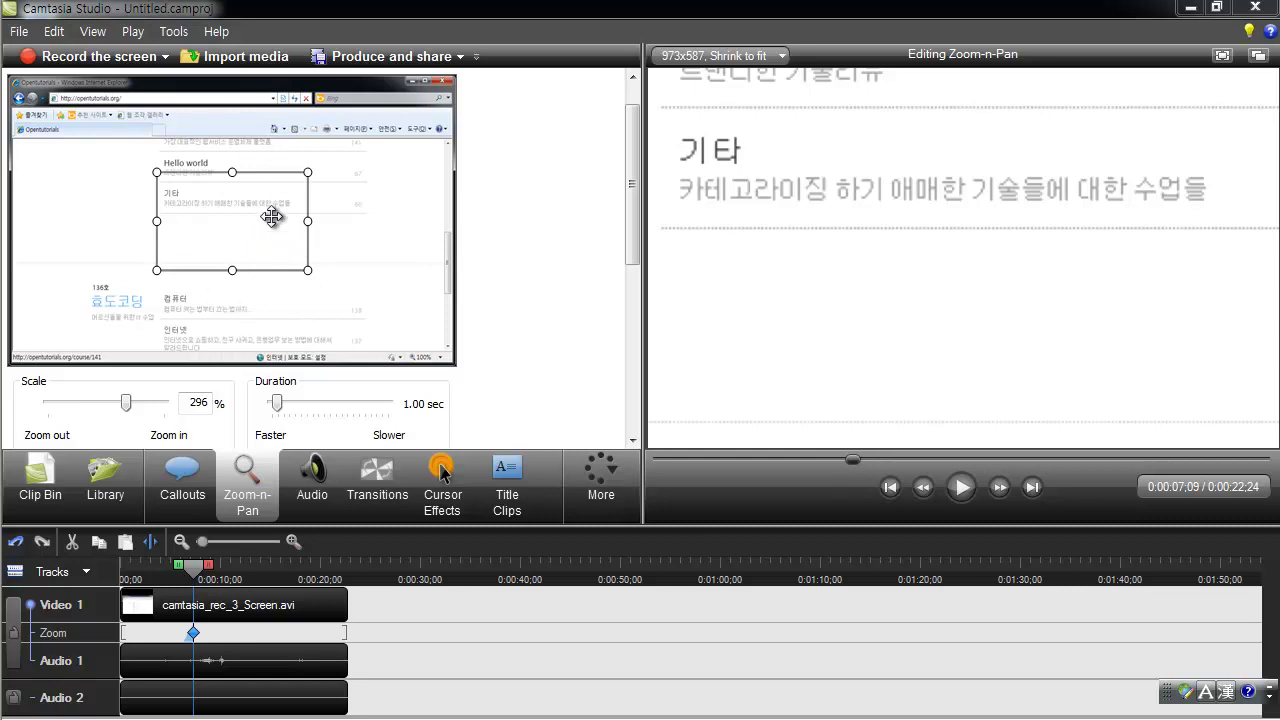
drag(268, 230, 160, 148)
drag(198, 186, 123, 122)
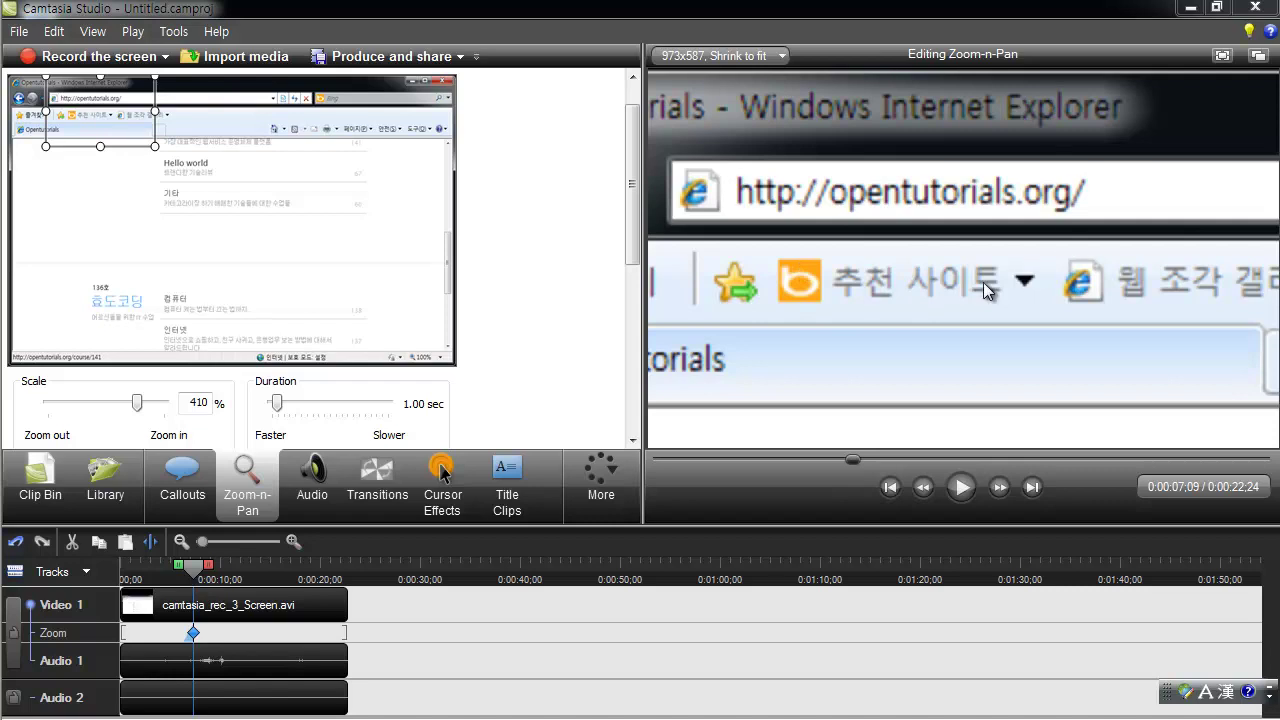
Preview the zoom-in on the address bar from 0:00:05;24 and stop playback at 0:00:13;17
click(197, 574)
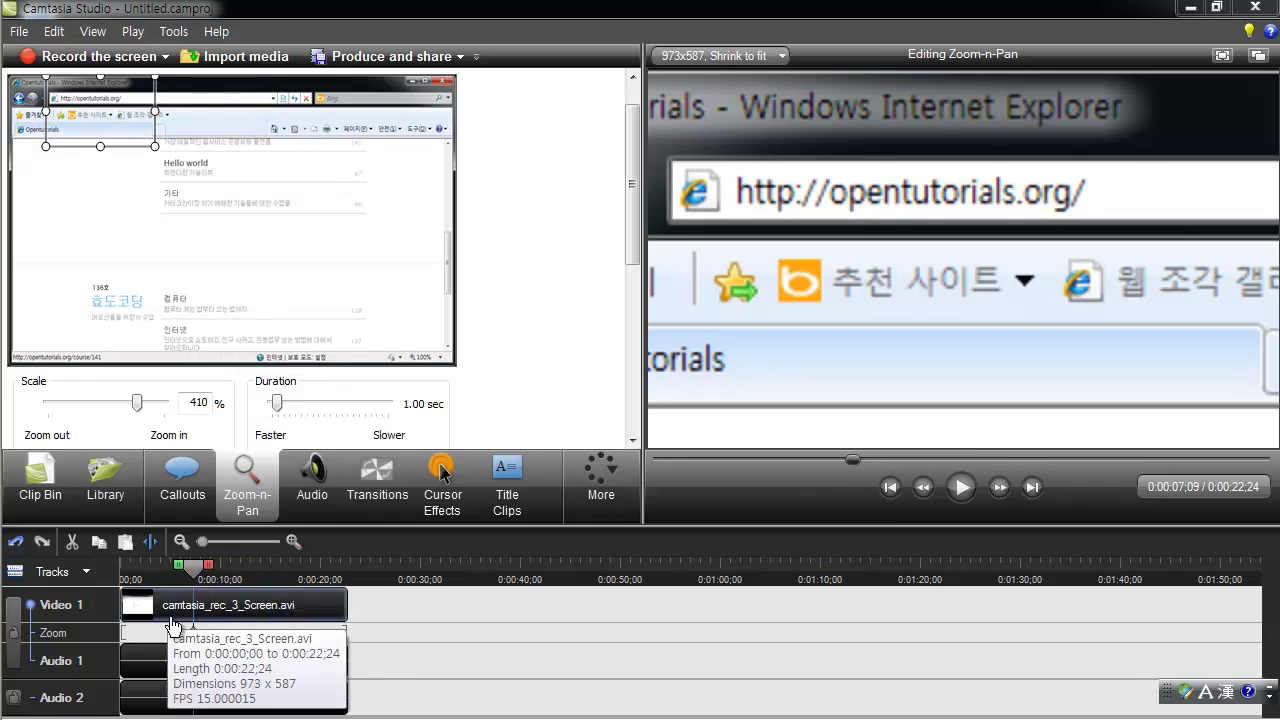
mouse_move(197, 572)
mouse_down()
mouse_move(181, 574)
mouse_move(205, 580)
mouse_move(179, 576)
mouse_up()
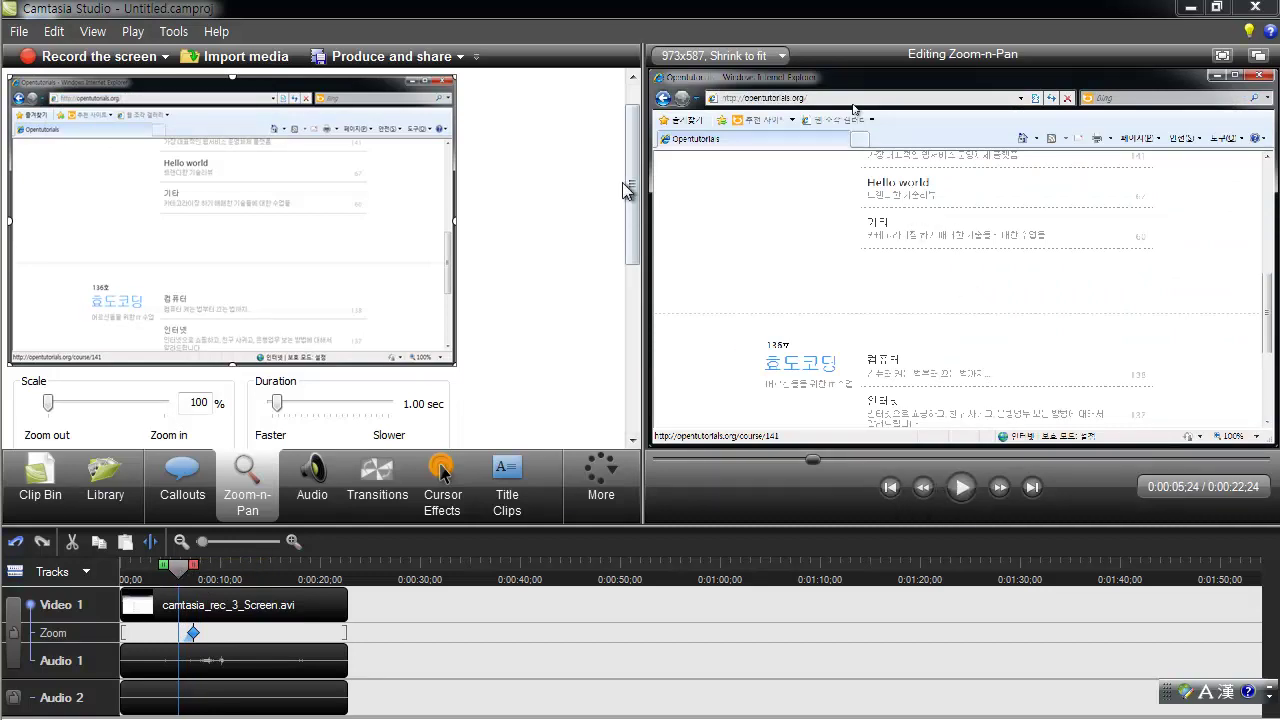
click(969, 493)
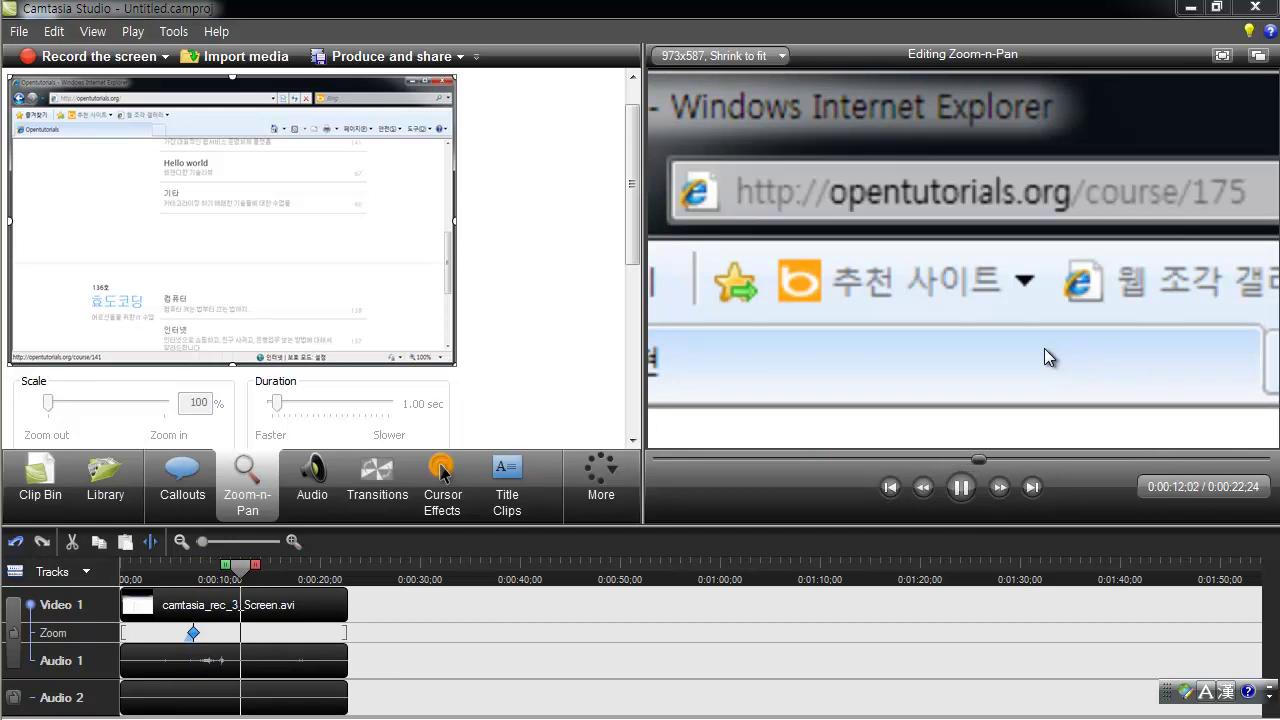
click(960, 490)
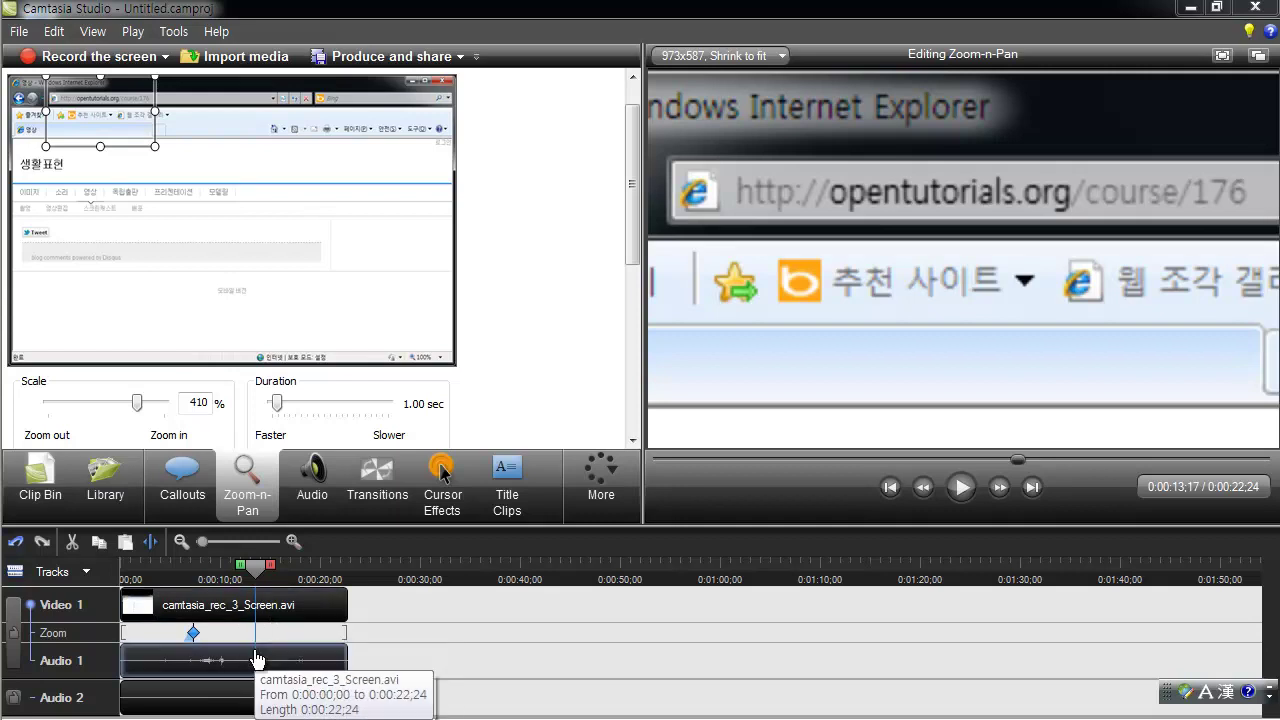
Create a second zoom keyframe at 0:00:13;17 that zooms back out to 100%
drag(137, 410, 26, 412)
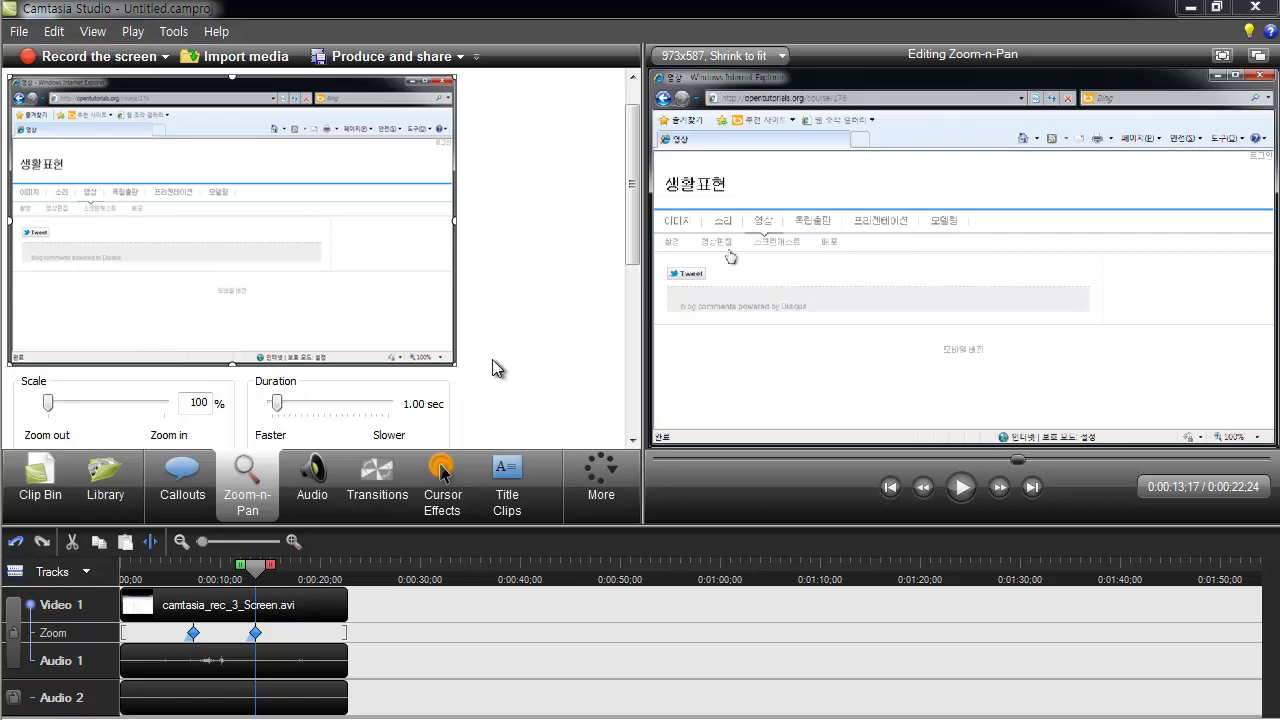
double_click(196, 401)
click(592, 328)
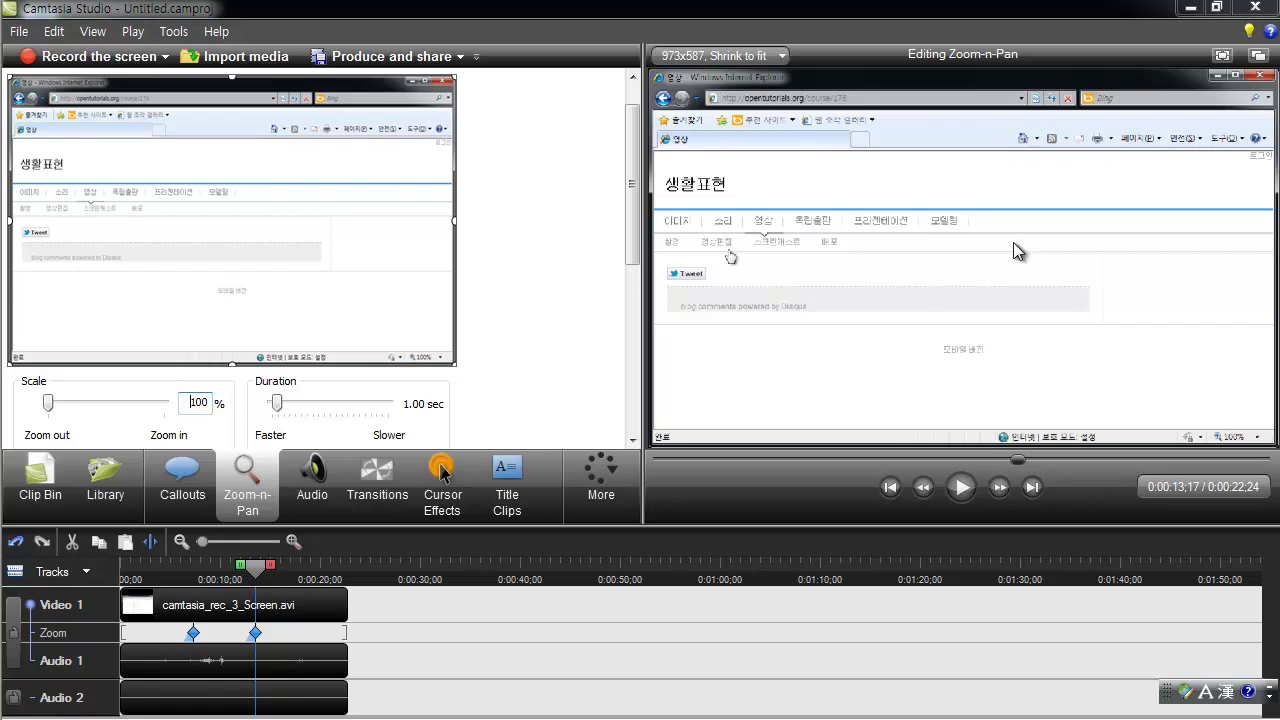
Play the timeline from 0:00:04;00 to preview both the zoom-in and the zoom-out, stopping at 0:00:15;24
click(160, 570)
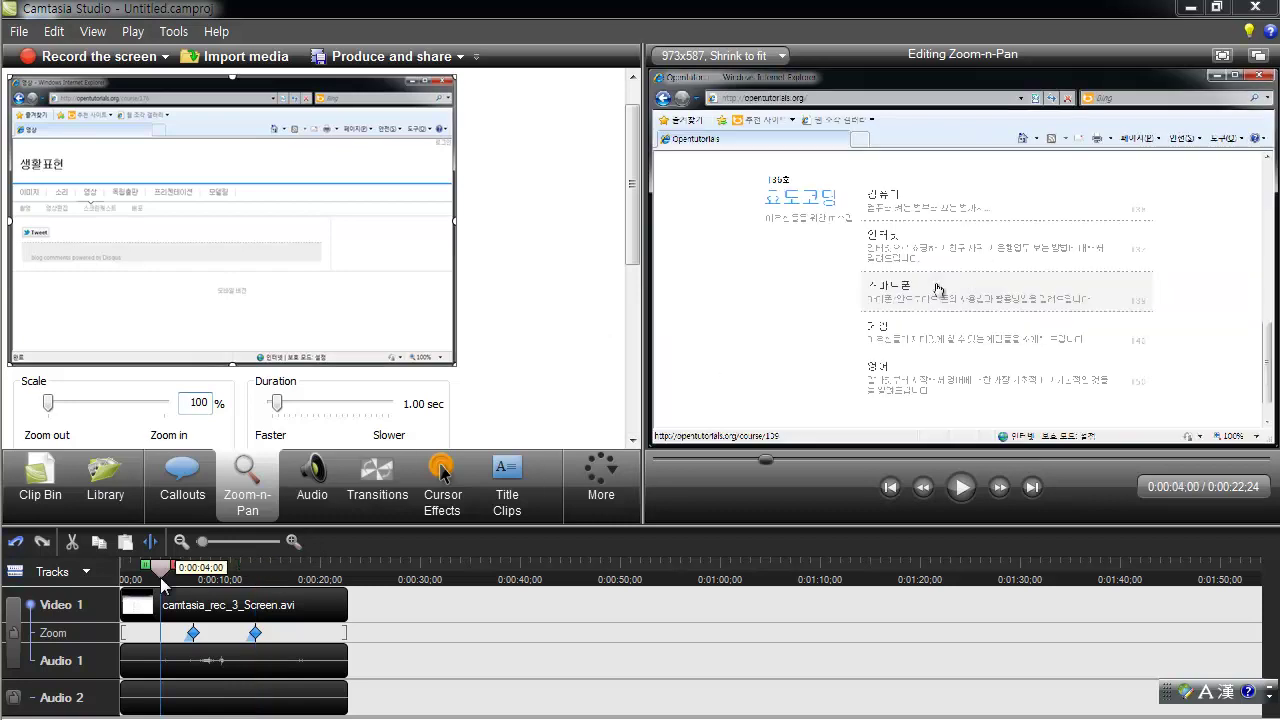
click(969, 490)
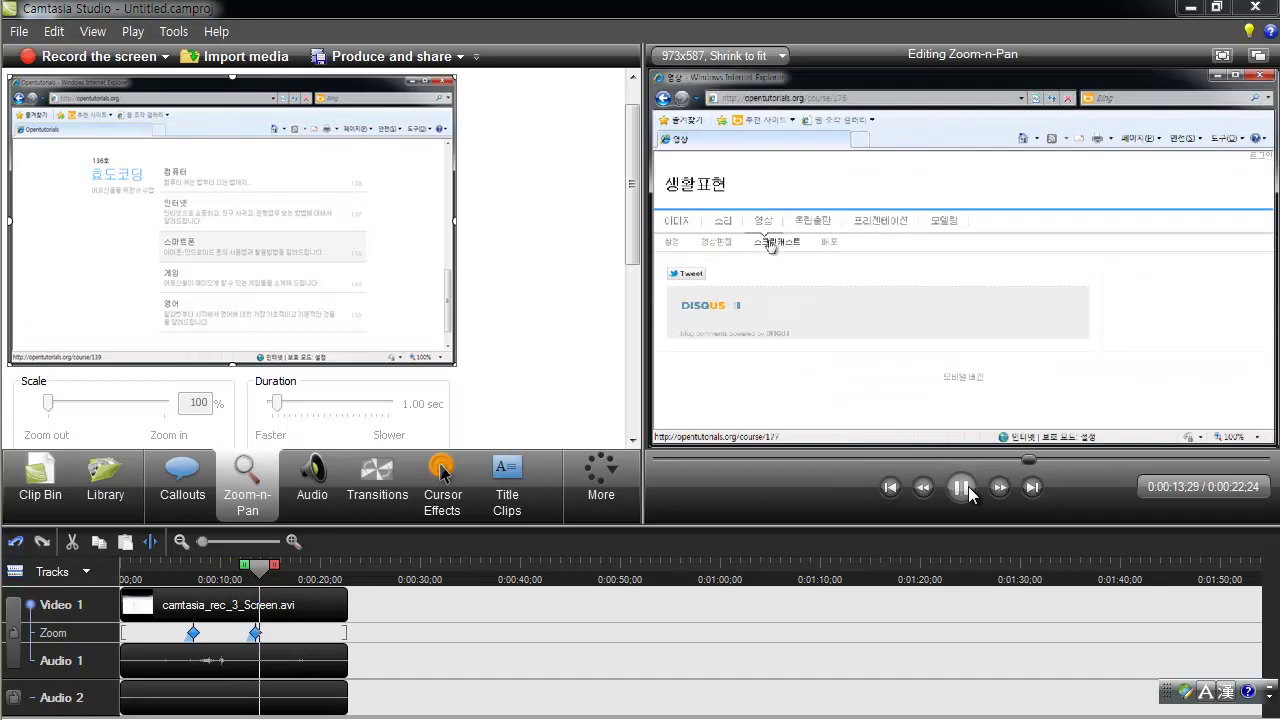
click(970, 493)
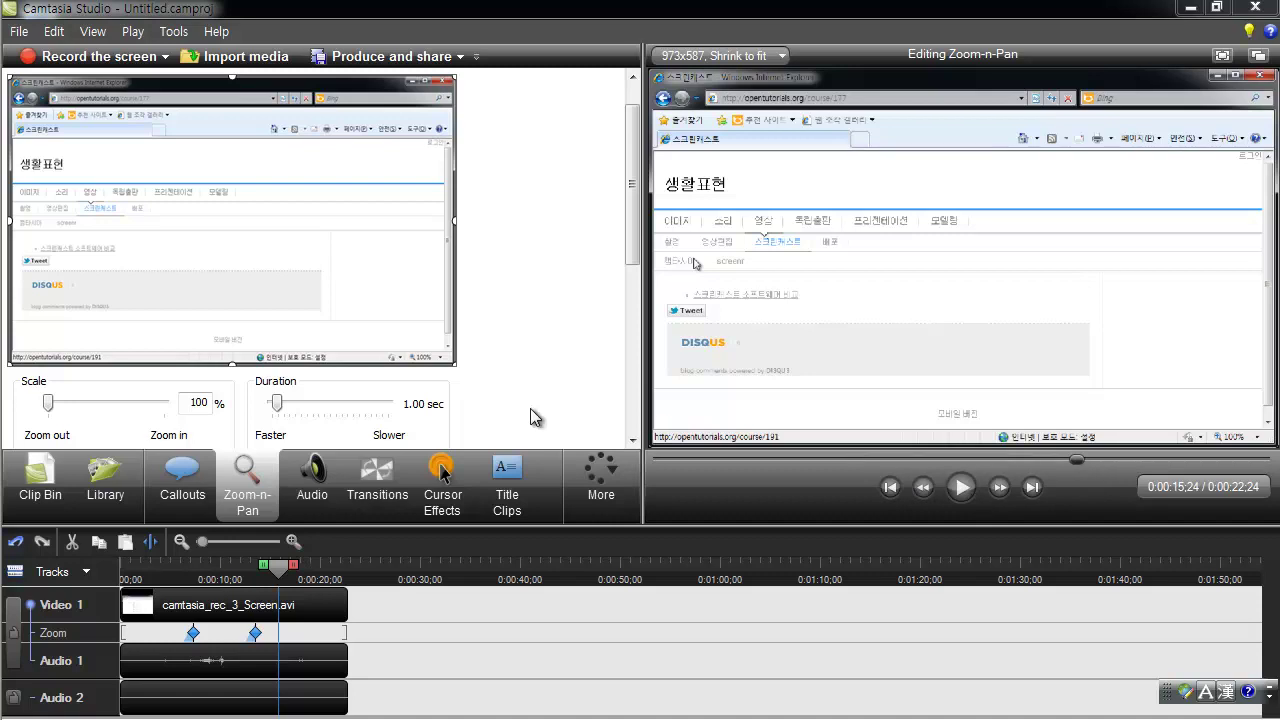
Set the duration of the second zoom keyframe at 0:00:13;17 to Instant
drag(633, 245, 636, 312)
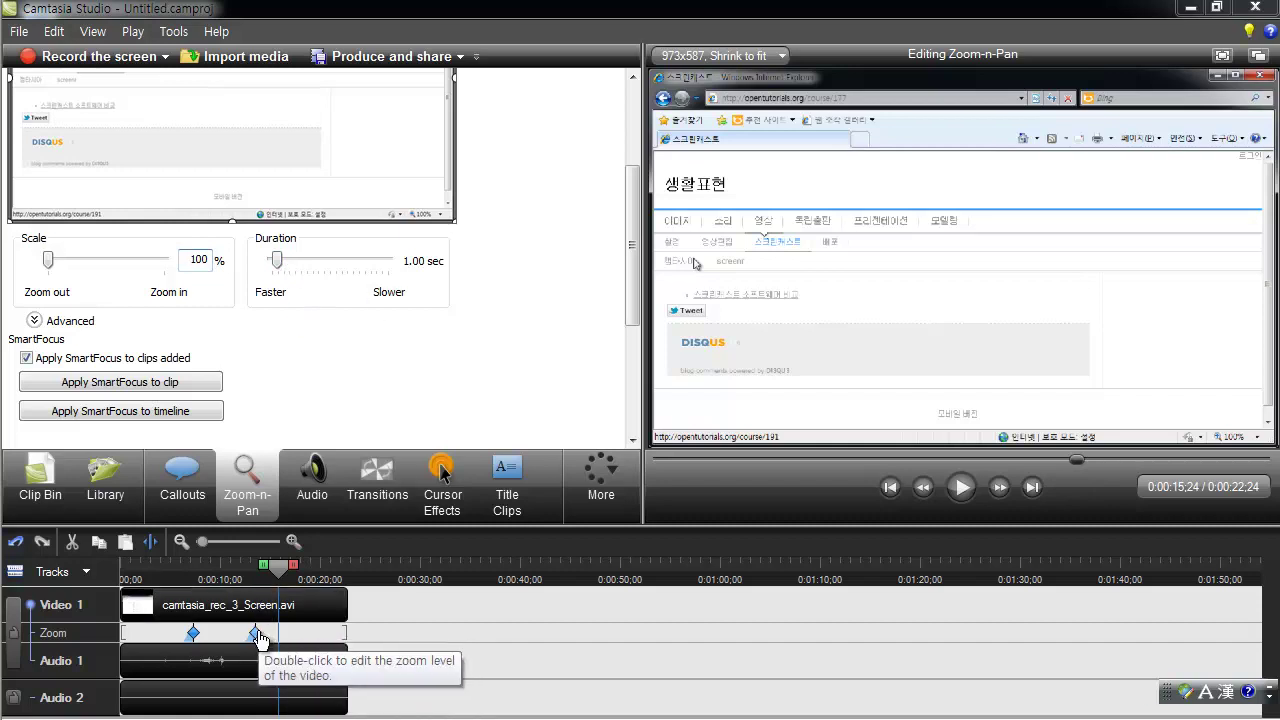
click(255, 633)
drag(277, 260, 187, 262)
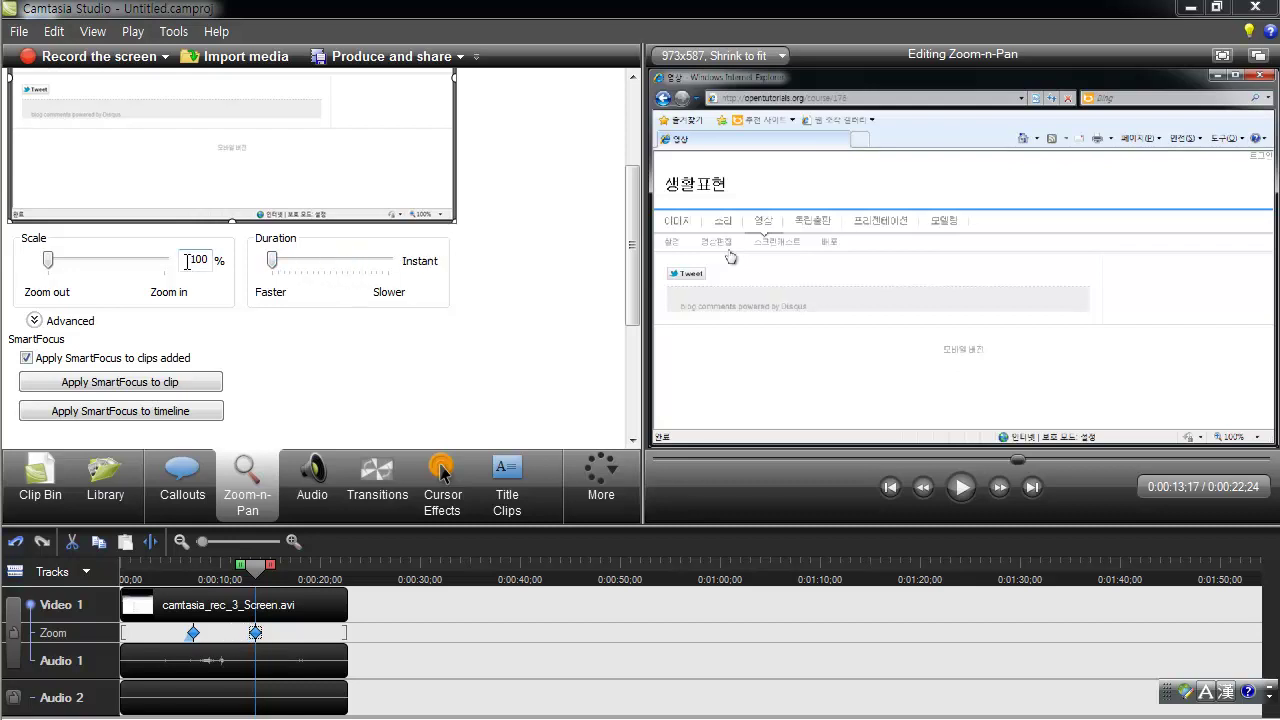